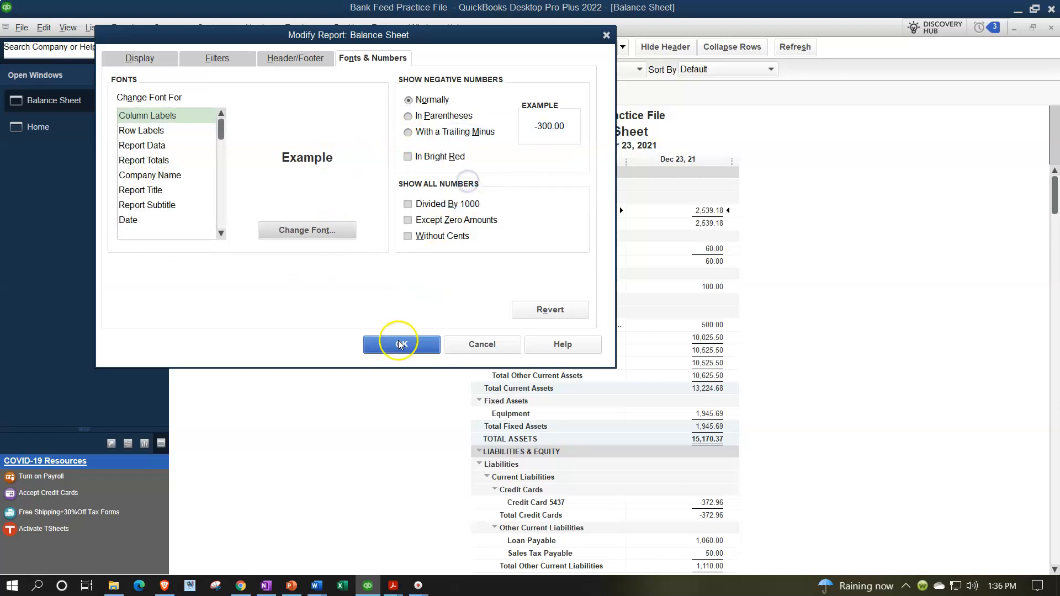
# Close the balance sheet customization and open a standard Profit & Loss report.
pyautogui.click(386, 32)
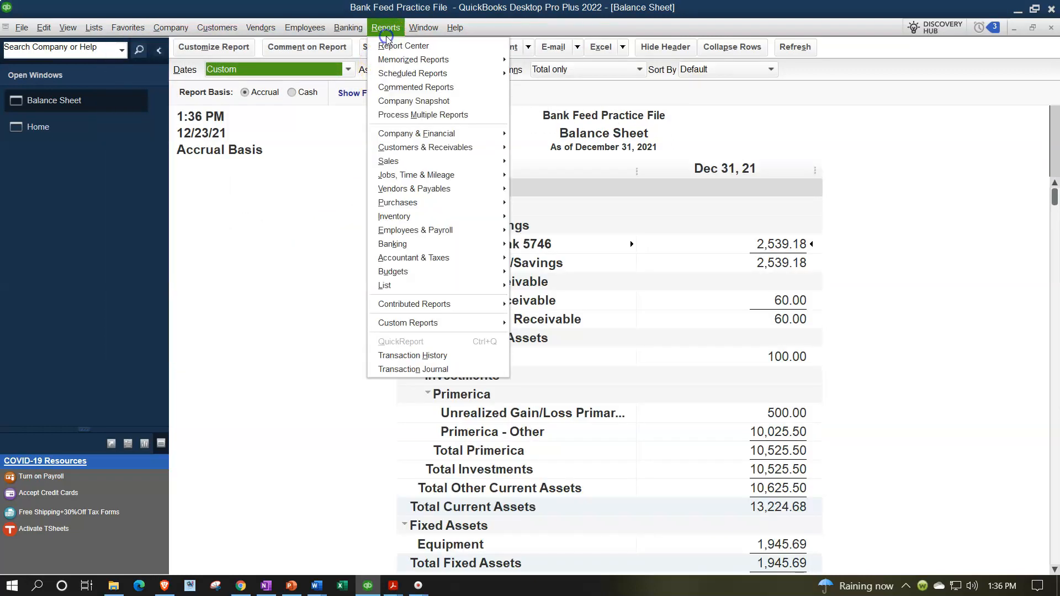
pyautogui.moveTo(488, 139)
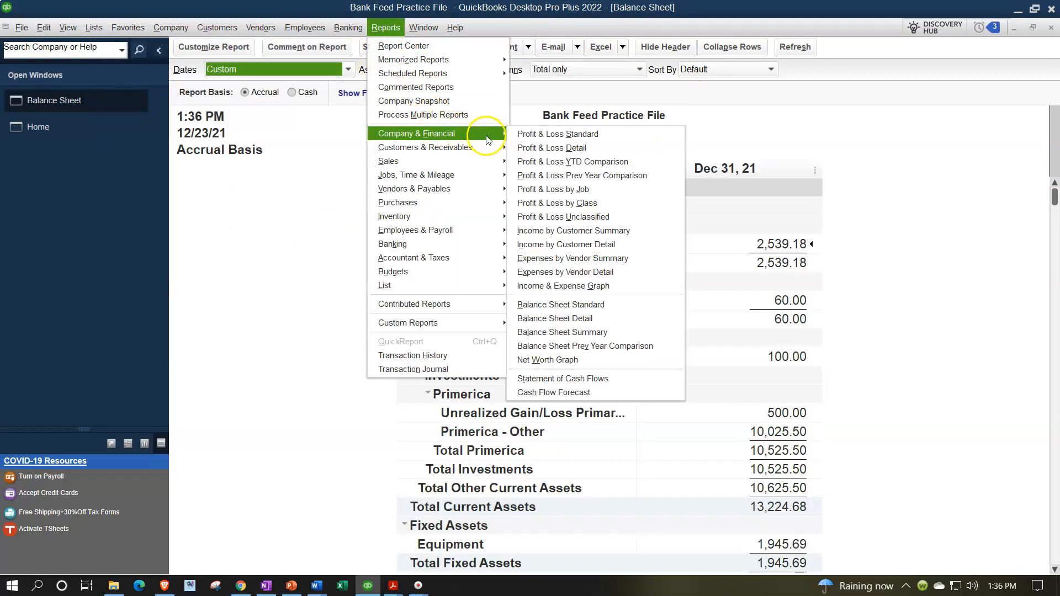
pyautogui.click(521, 134)
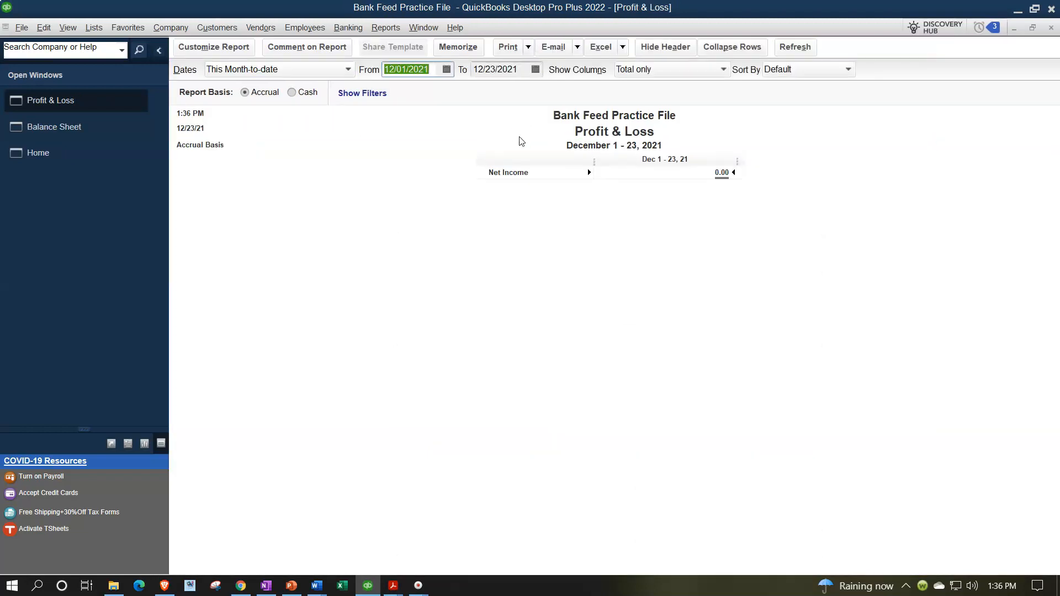
# Set the Profit & Loss report period from 01/01/2021 to 12/31/2021.
pyautogui.write('01/01/2021')
pyautogui.press('Tab')
pyautogui.write('12/31/2021')
pyautogui.press('Tab')
# Enlarge the Profit & Loss column label font to size 12, applying it to all related fonts.
pyautogui.click(236, 49)
pyautogui.click(371, 56)
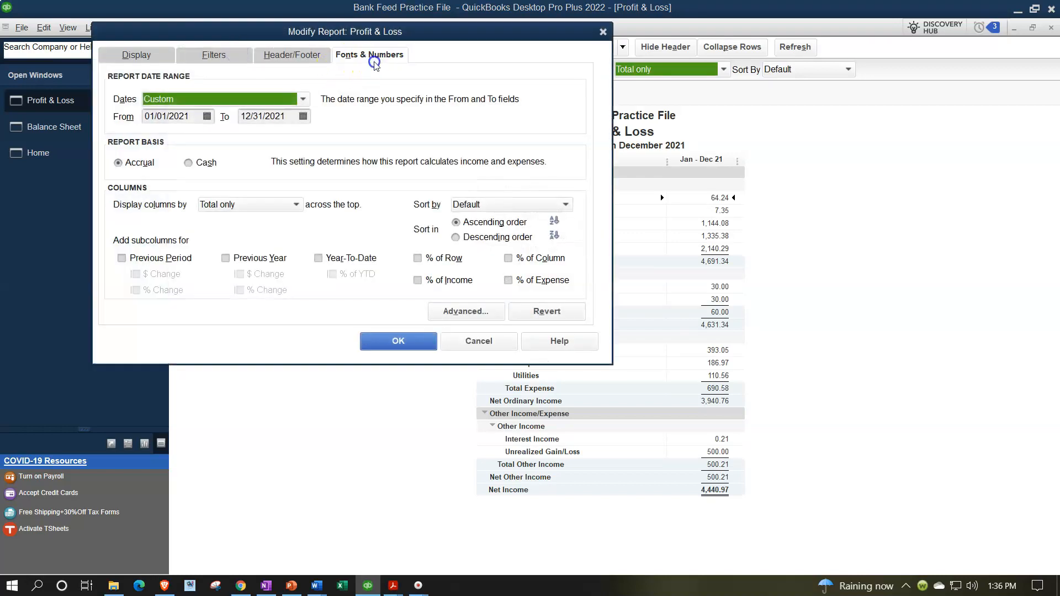
pyautogui.click(338, 229)
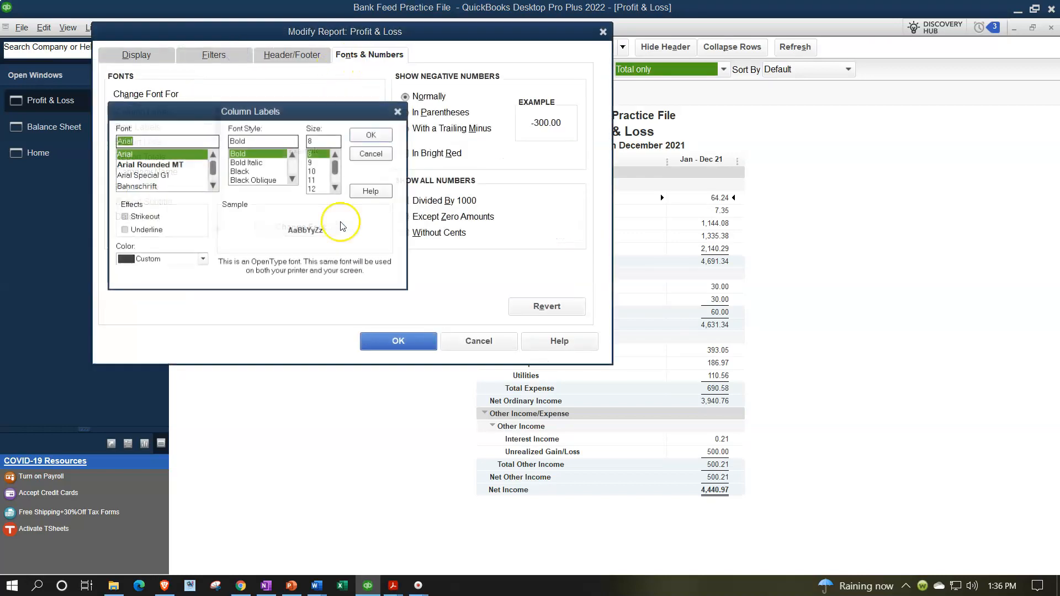
pyautogui.click(336, 188)
pyautogui.click(319, 189)
pyautogui.click(362, 136)
pyautogui.click(476, 181)
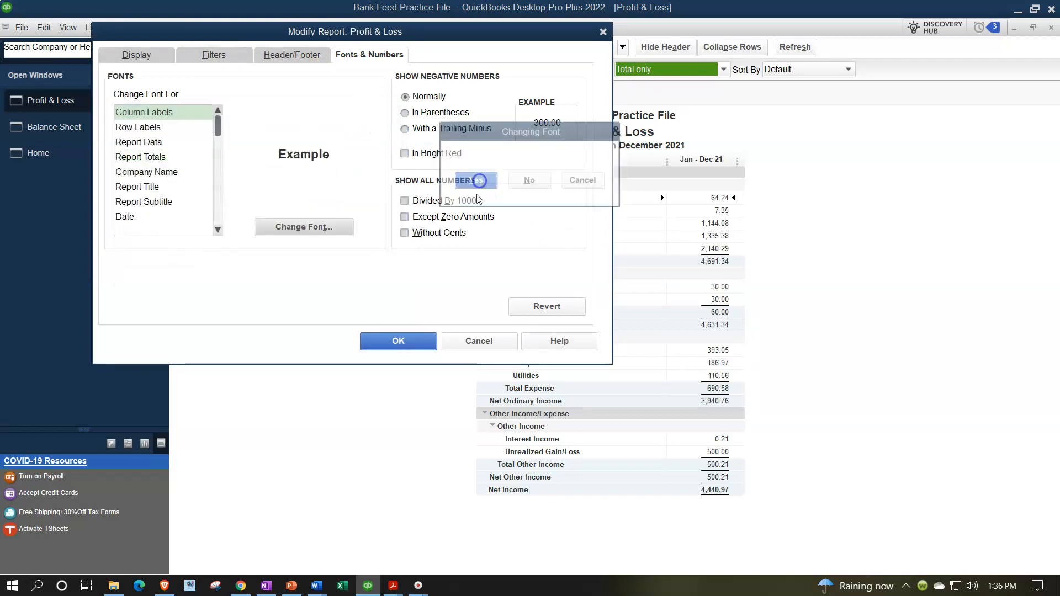
pyautogui.click(409, 337)
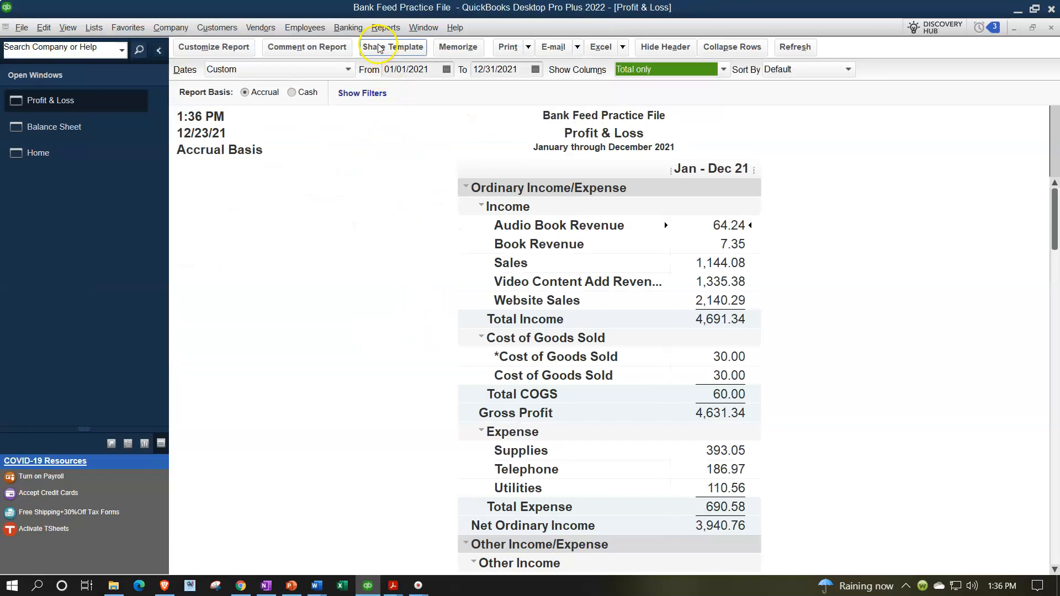
# Open the Trial Balance report from the accountant and taxes reports.
pyautogui.click(385, 27)
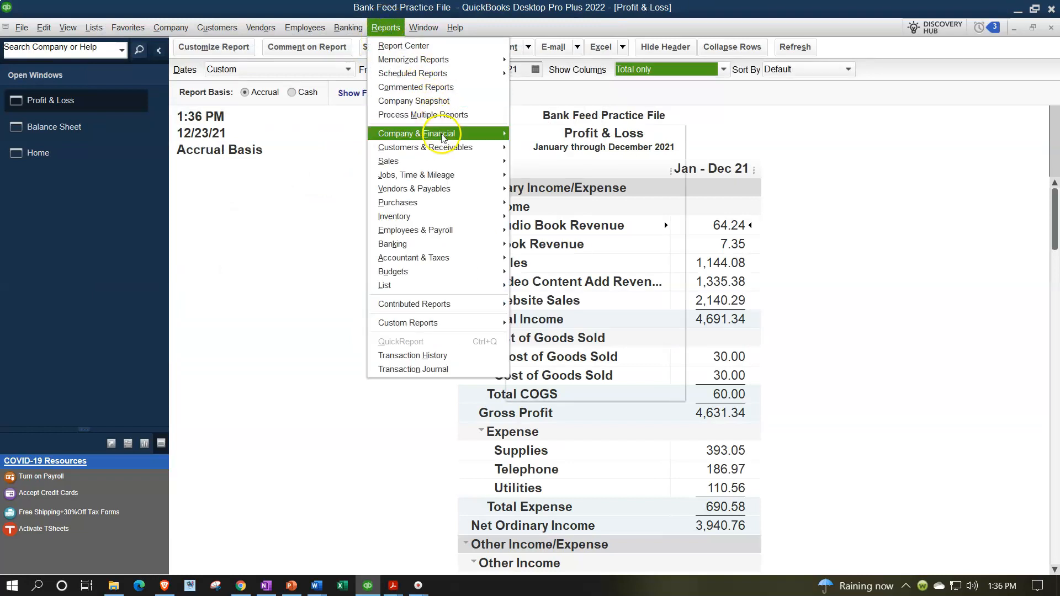
pyautogui.moveTo(464, 260)
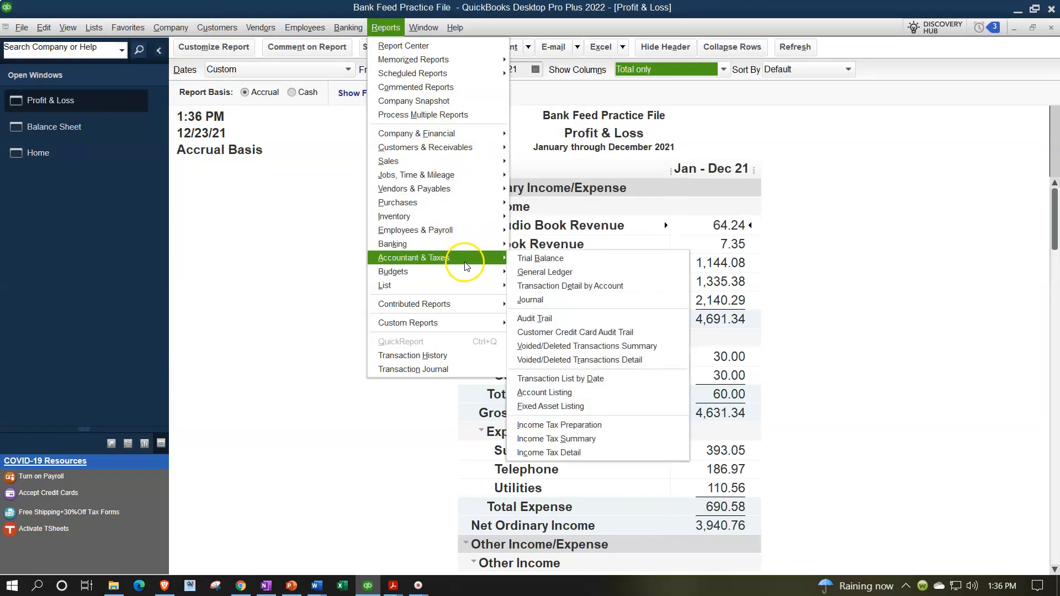
pyautogui.click(521, 264)
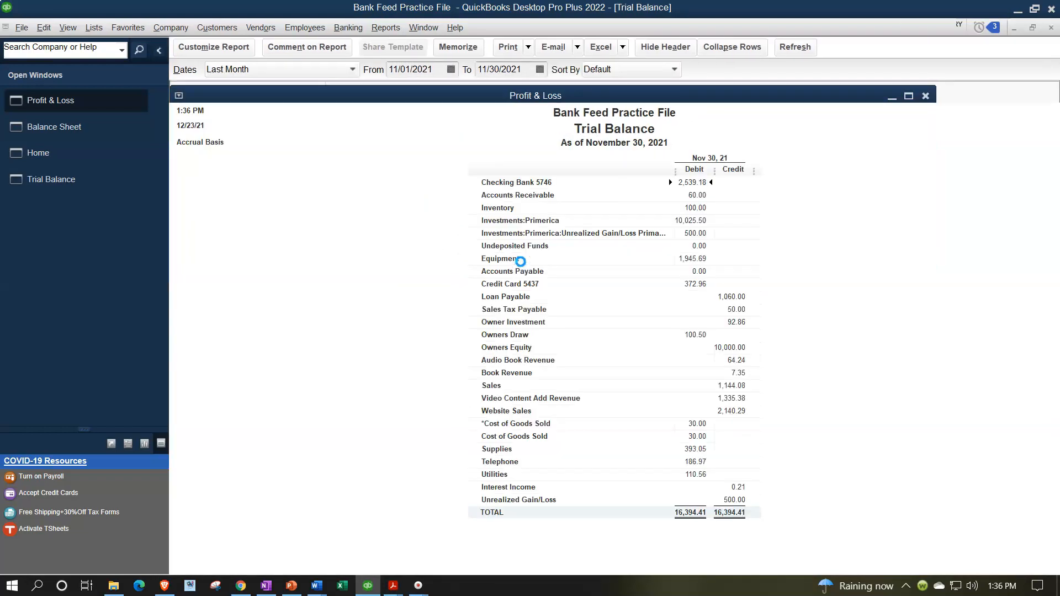
# Set the Trial Balance report period from 01/01/2021 to 12/31/2021.
pyautogui.write('0101211')
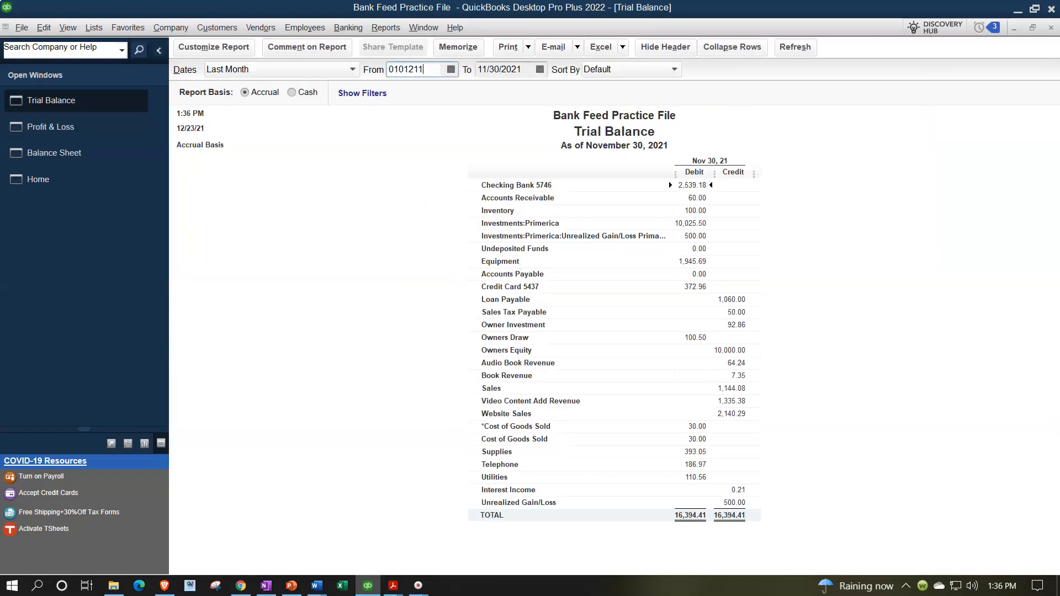
pyautogui.press('Tab')
pyautogui.press('Return')
pyautogui.write('01/01/2021')
pyautogui.press('Tab')
pyautogui.write('123121')
pyautogui.press('Tab')
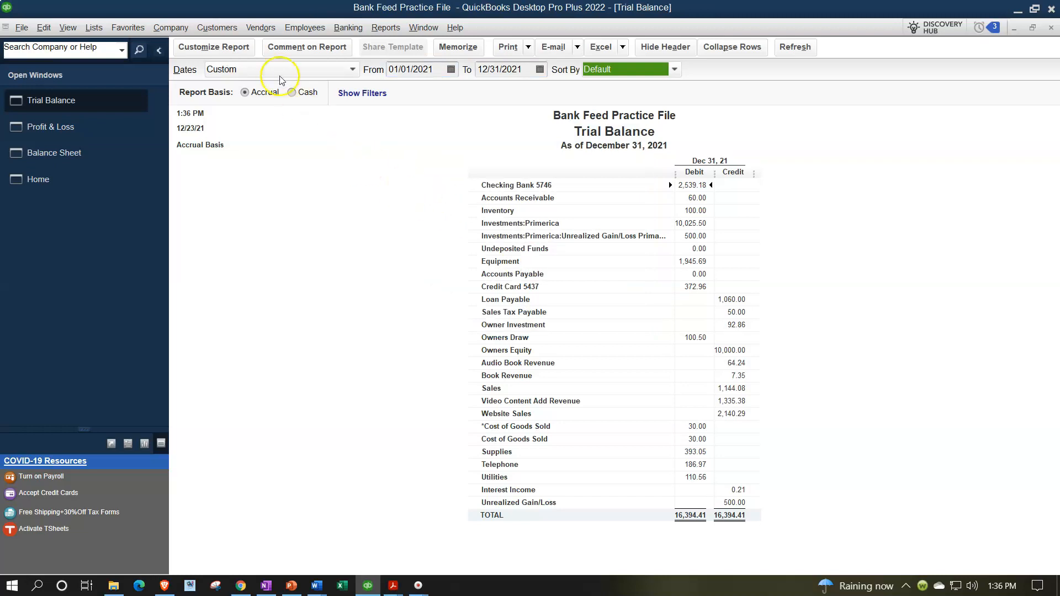
# Increase the Trial Balance column label font size and apply it to all related fonts.
pyautogui.click(244, 49)
pyautogui.click(337, 51)
pyautogui.click(347, 225)
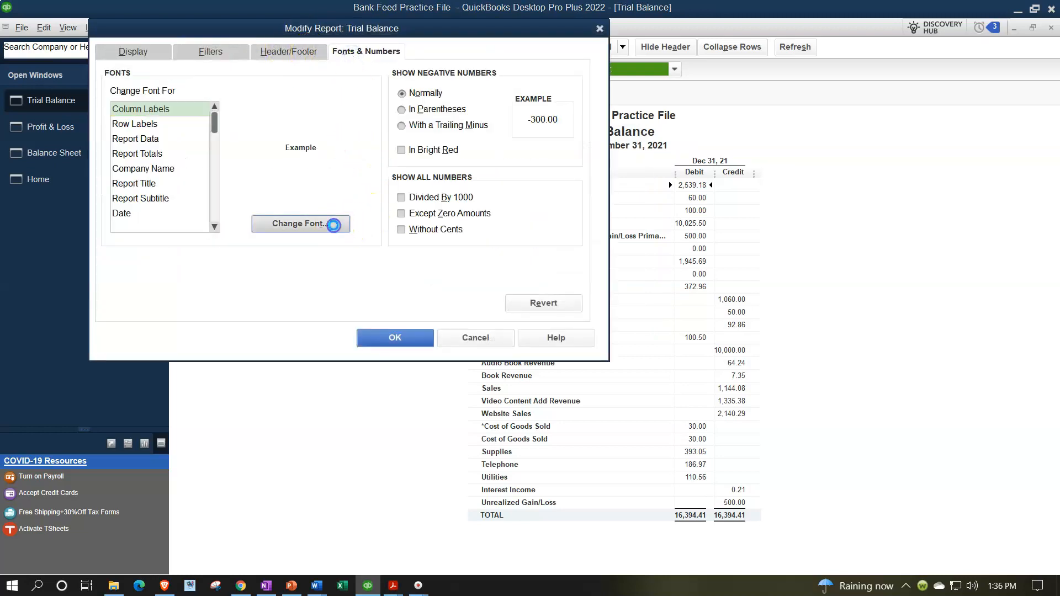
pyautogui.click(331, 186)
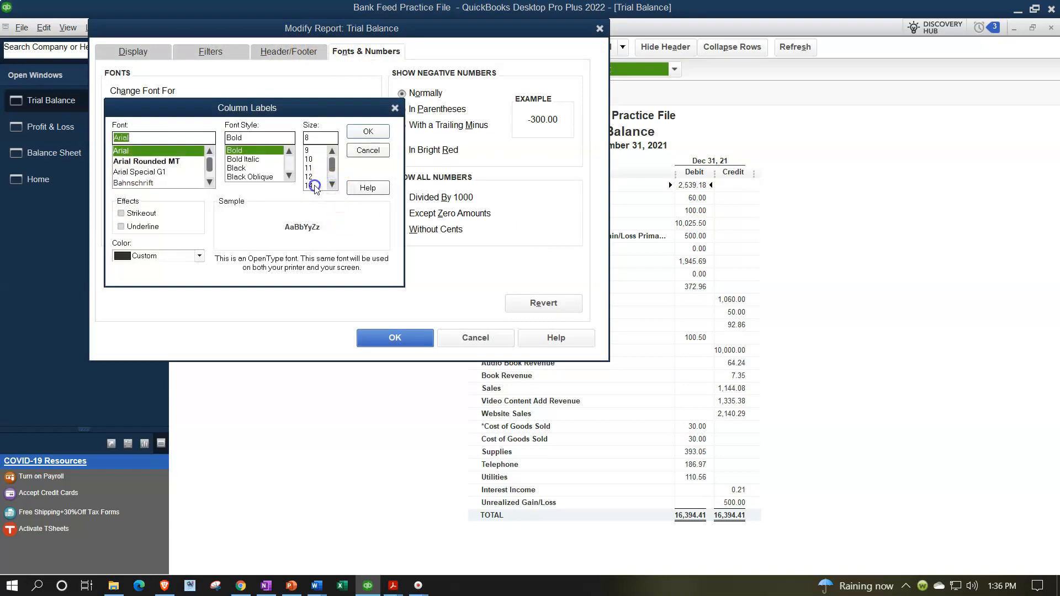
pyautogui.click(309, 185)
pyautogui.click(364, 132)
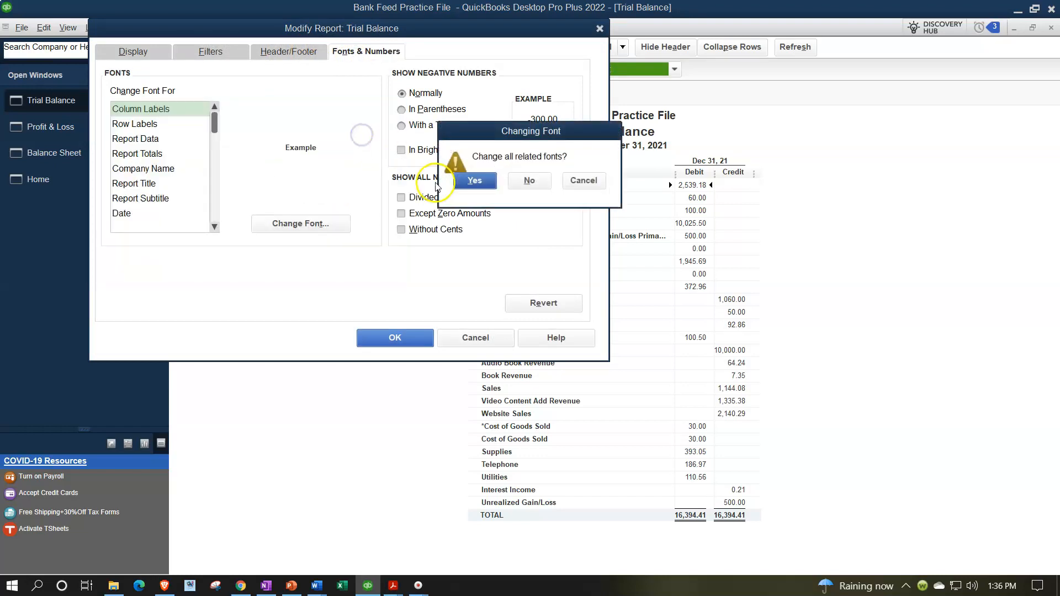
pyautogui.click(473, 181)
pyautogui.click(421, 337)
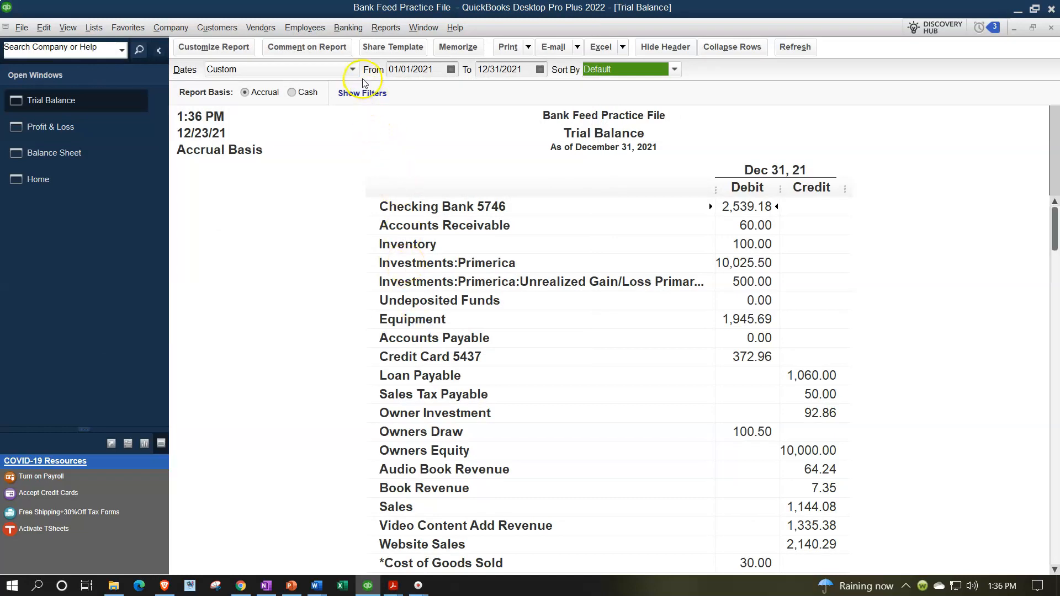
# Open the Bank Feeds Center and select the Credit Card 5437 account to review its pending transactions.
pyautogui.click(348, 28)
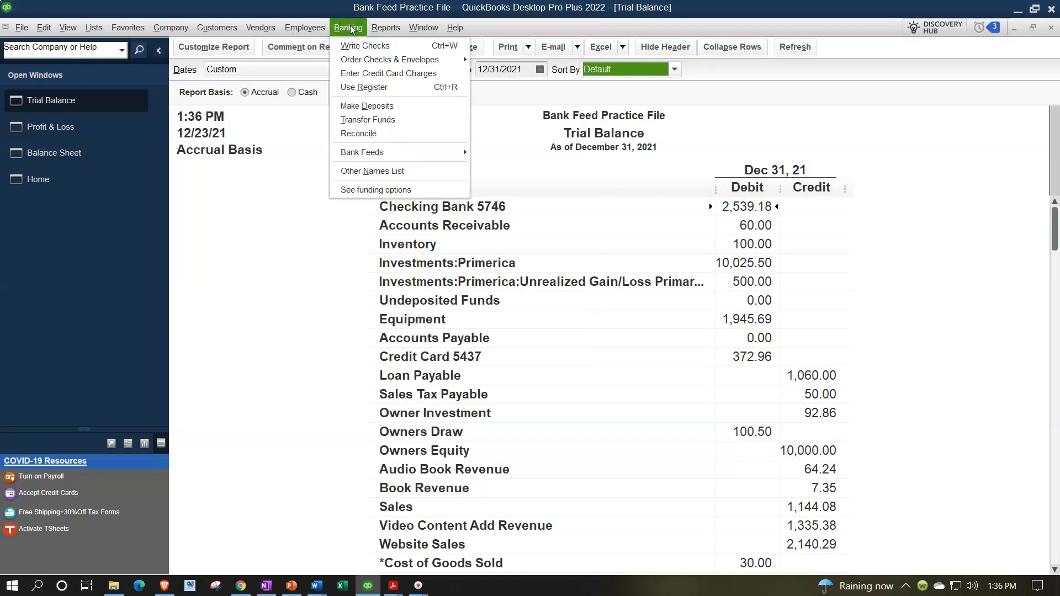
pyautogui.moveTo(386, 152)
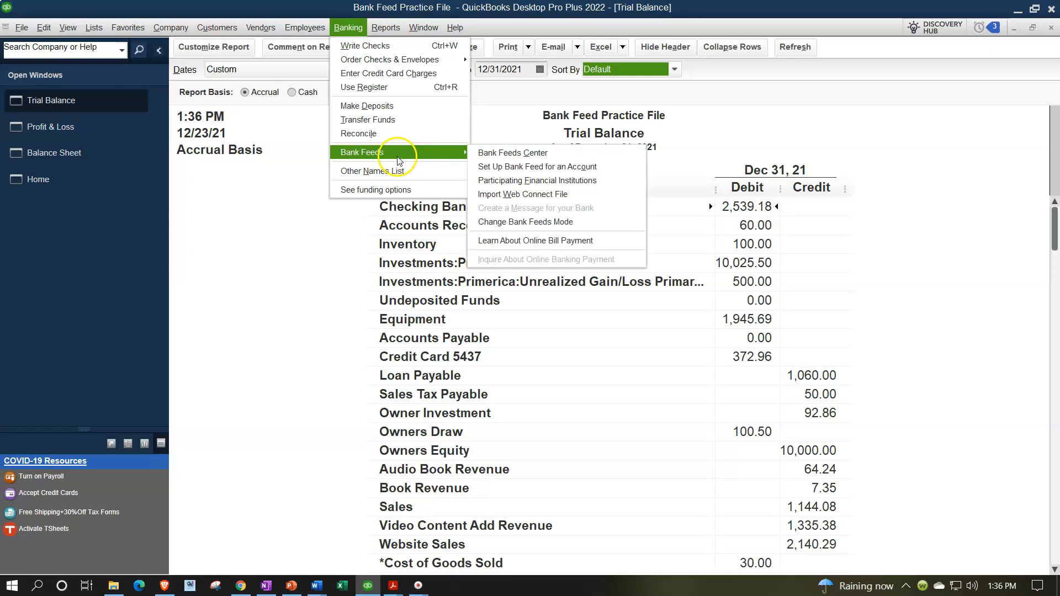
pyautogui.click(495, 149)
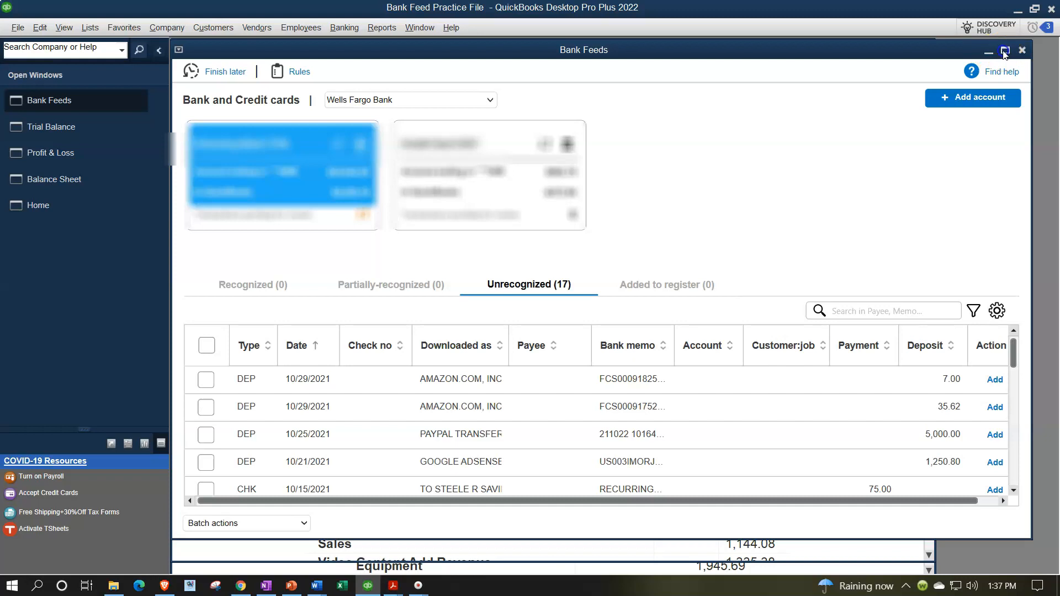
pyautogui.click(162, 52)
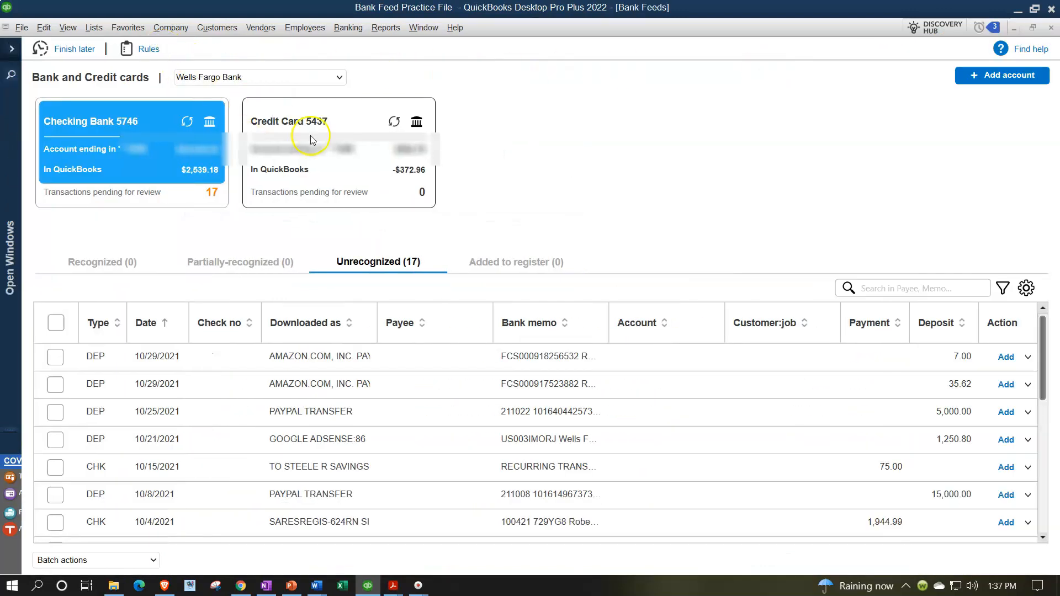
pyautogui.click(333, 150)
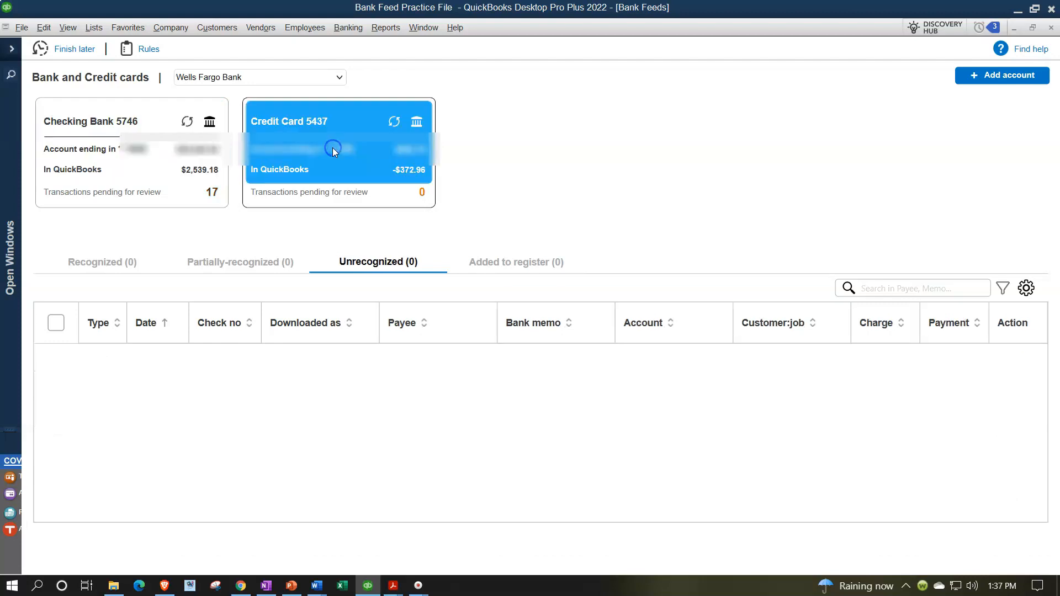
pyautogui.click(555, 406)
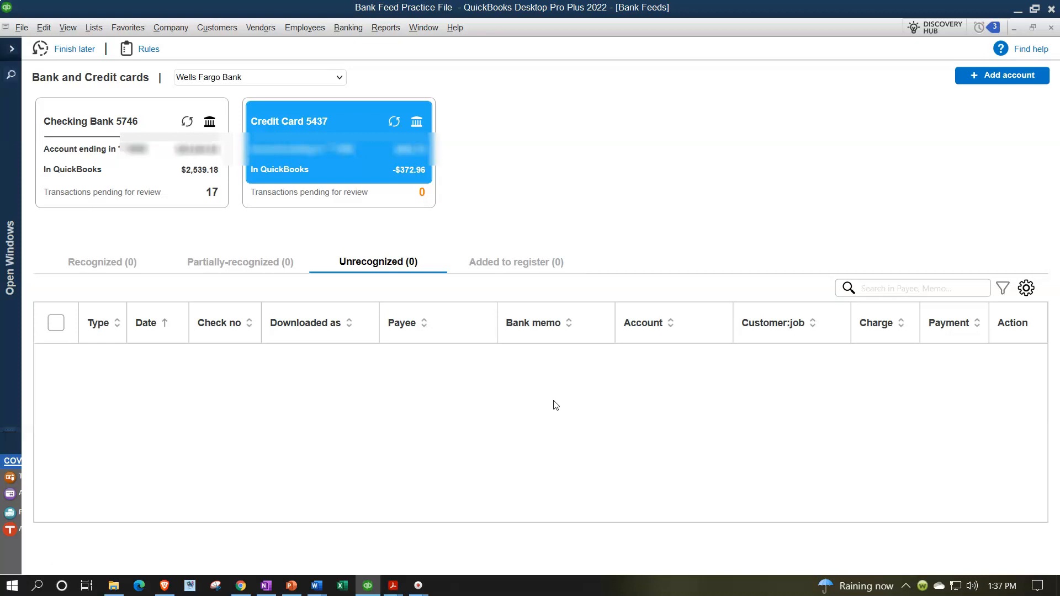
# Switch back to the Balance Sheet report and review its liabilities and equity section.
pyautogui.click(11, 48)
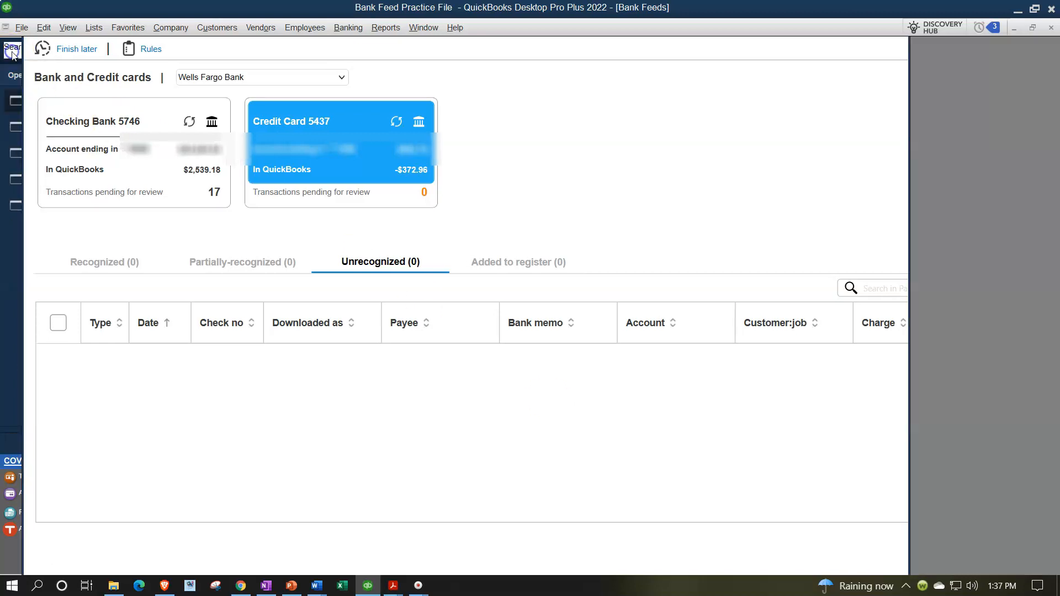
pyautogui.click(55, 171)
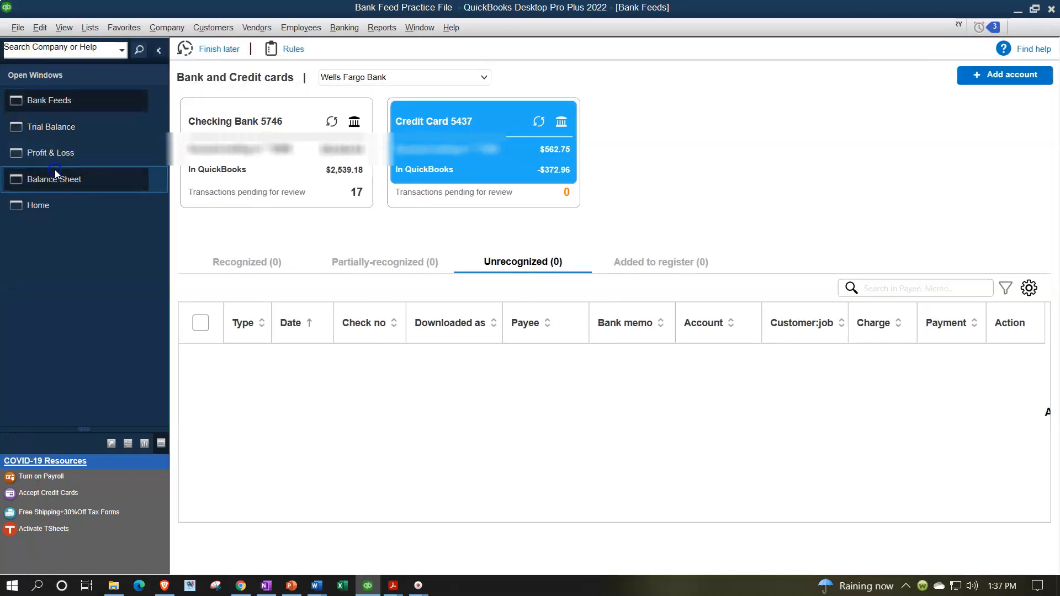
pyautogui.scroll(-5, 493, 313)
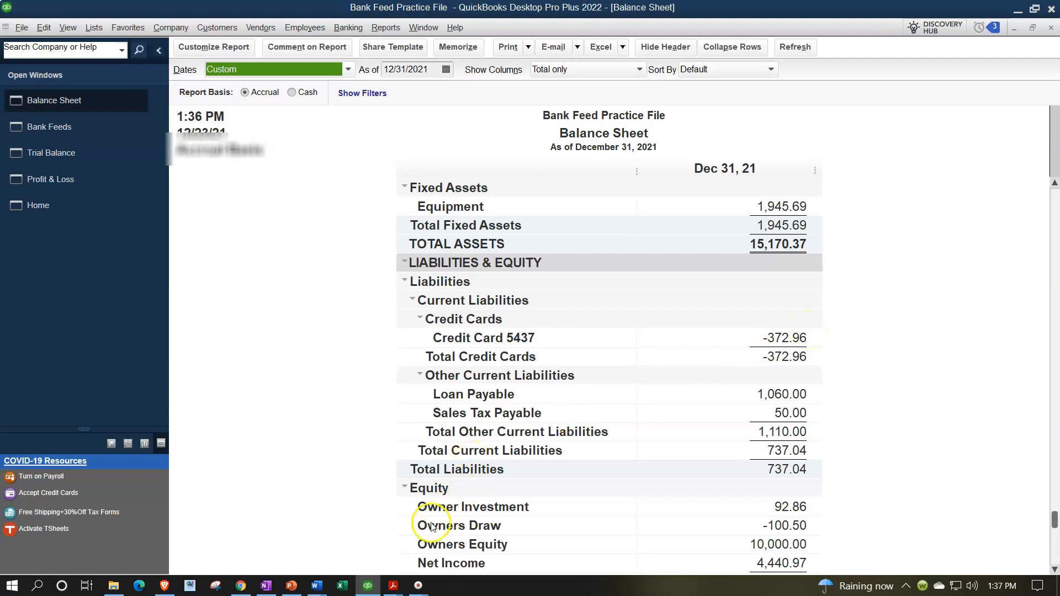
# Open the Credit Card Sep.pdf statement in Adobe Acrobat Reader to review it, then return to QuickBooks.
pyautogui.moveTo(393, 586)
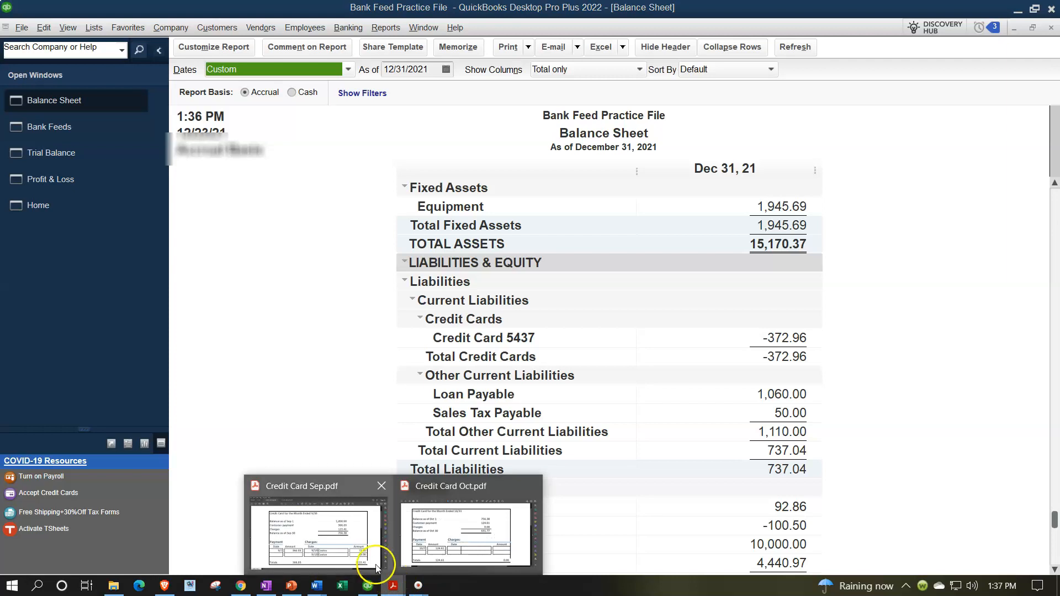
pyautogui.click(357, 547)
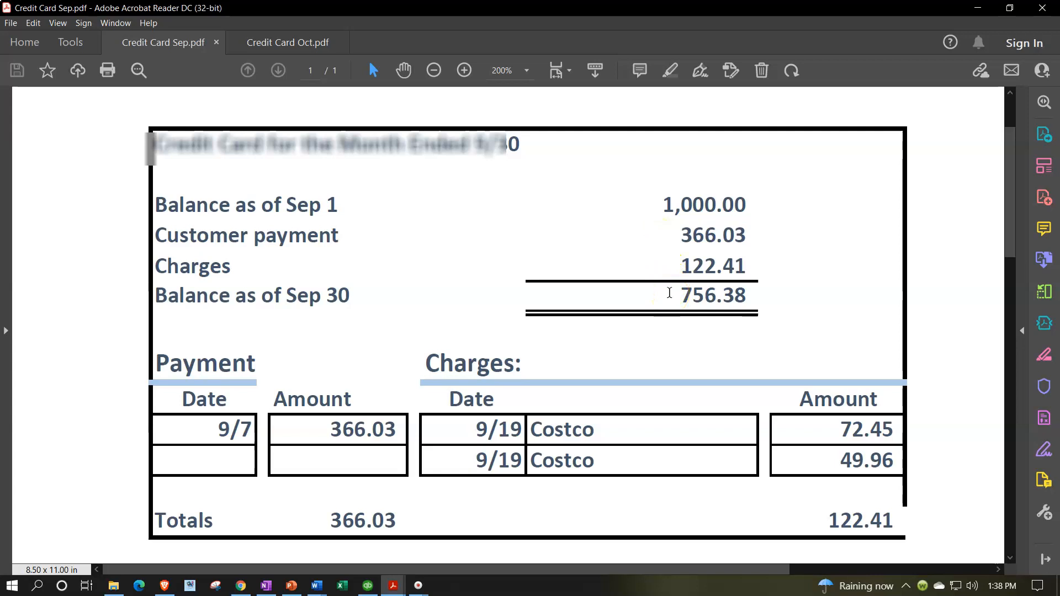
pyautogui.click(370, 586)
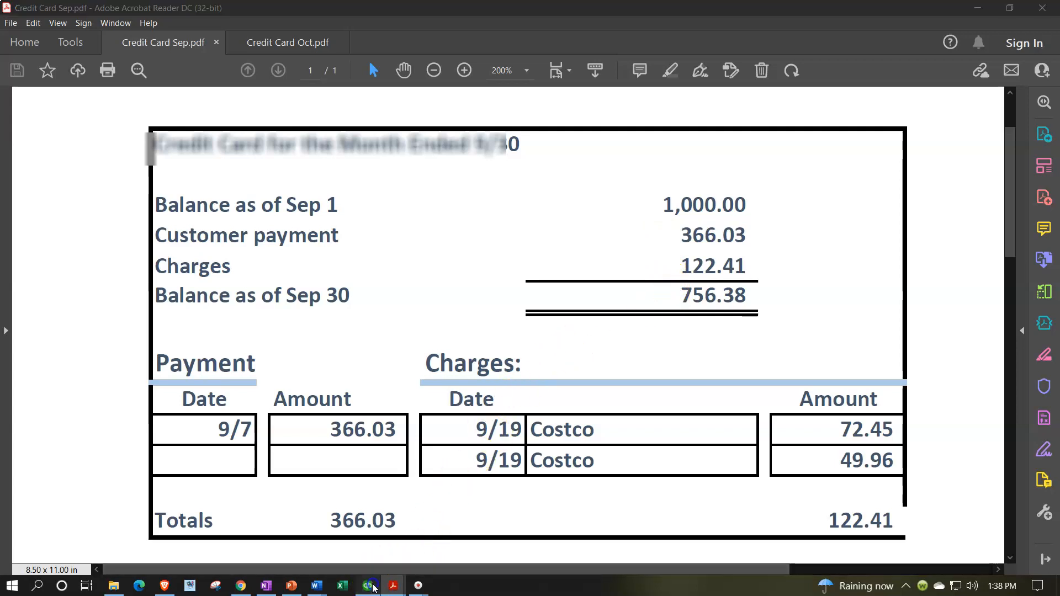
pyautogui.click(373, 588)
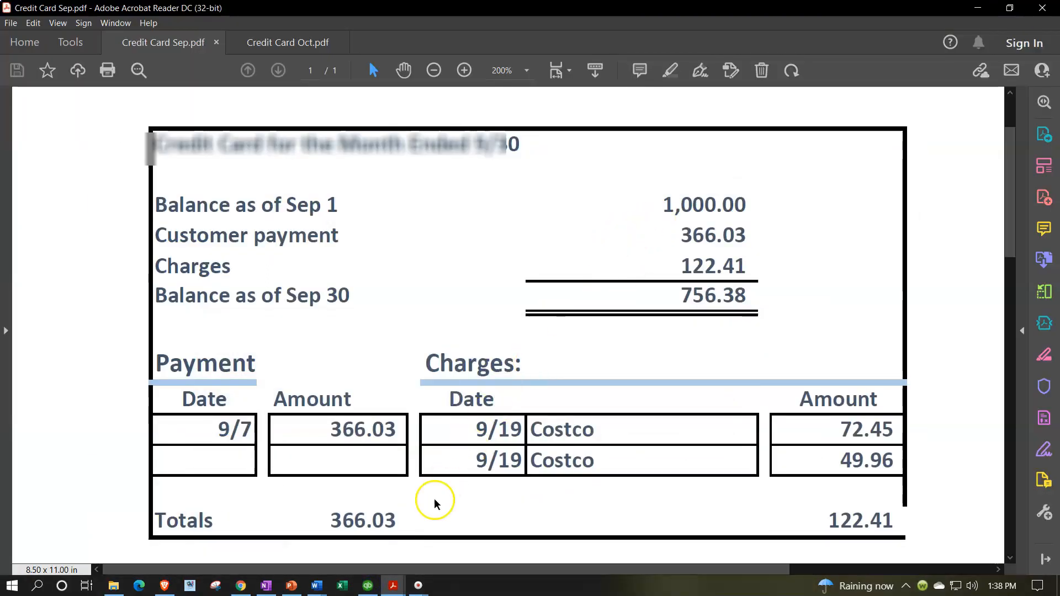
pyautogui.click(368, 586)
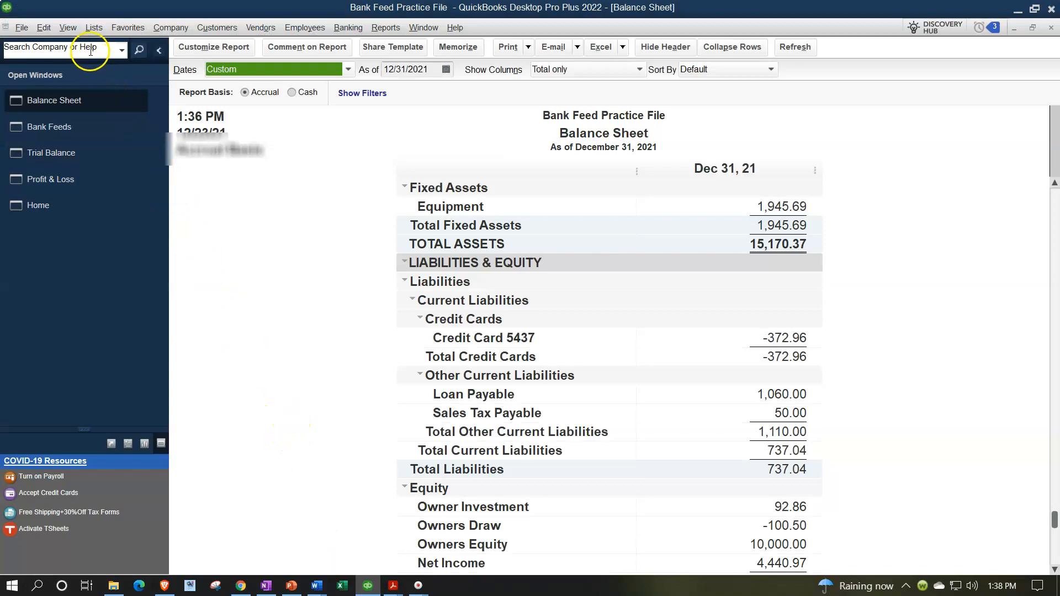
# Open the Credit Card 5437 account for editing from the Chart of Accounts.
pyautogui.click(94, 28)
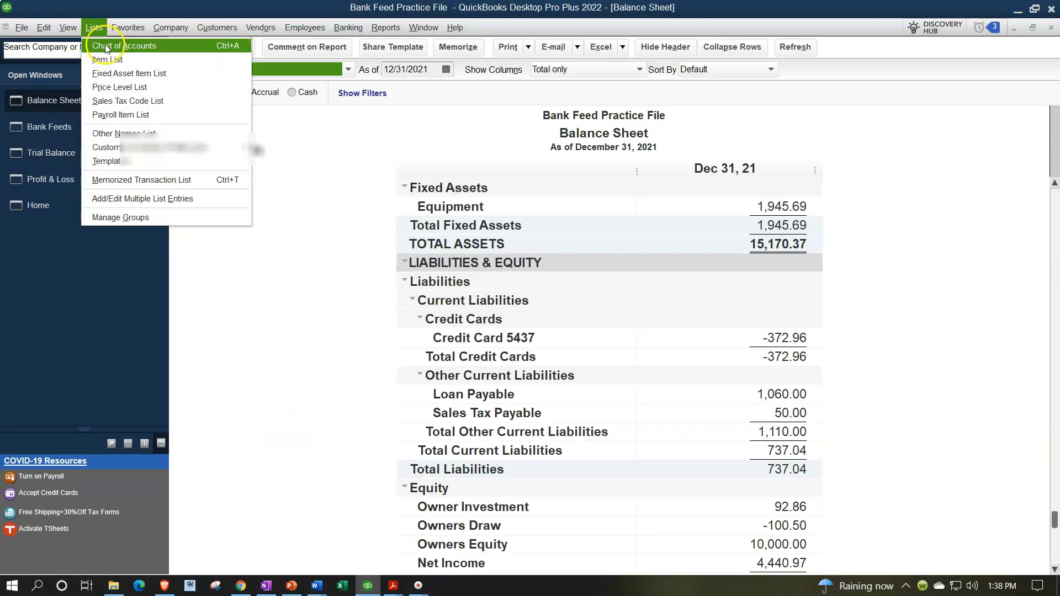
pyautogui.click(107, 47)
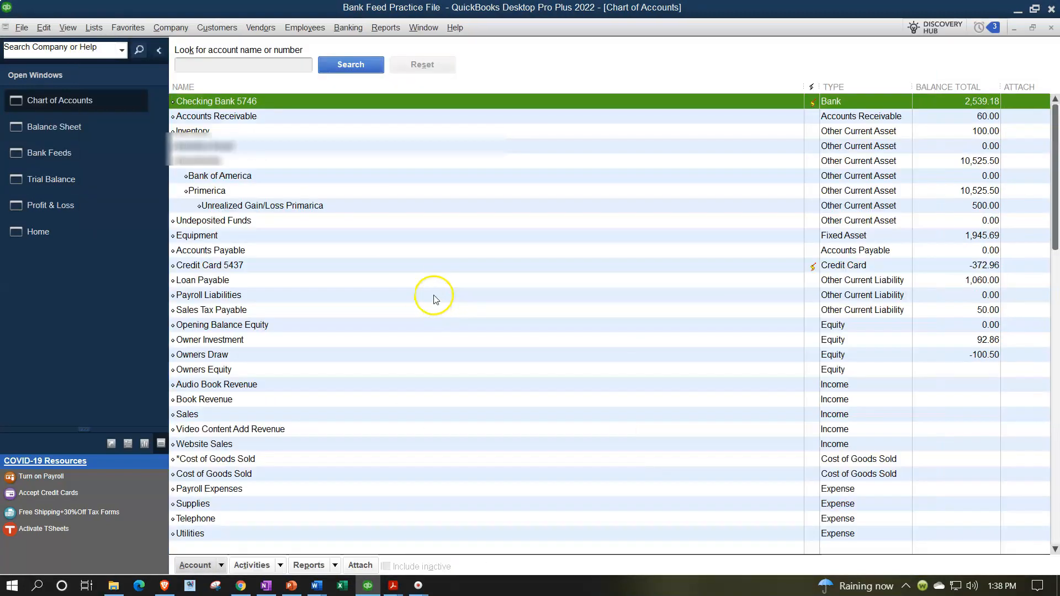
pyautogui.click(308, 267)
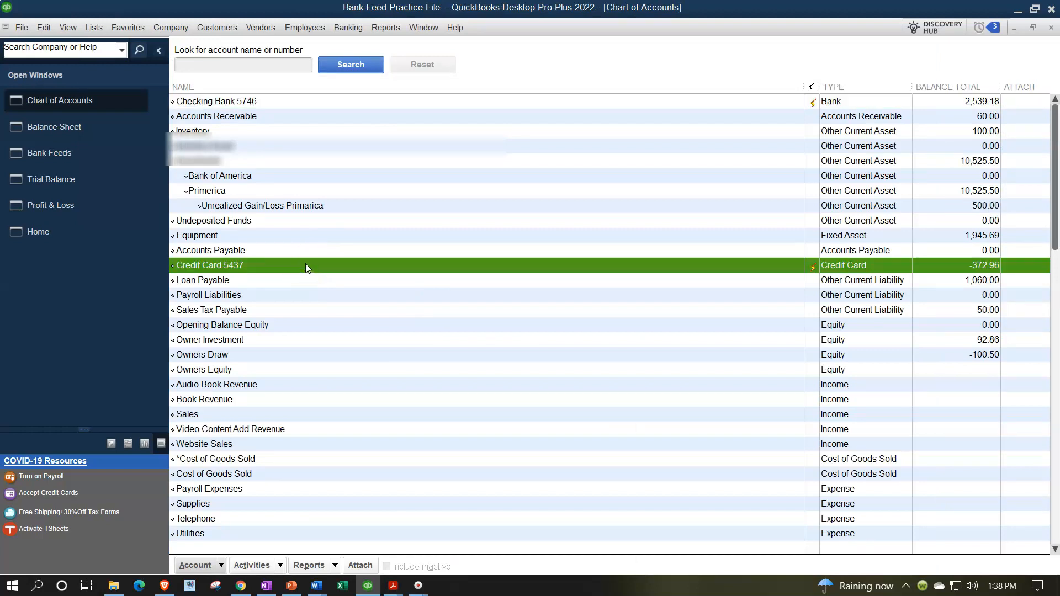
pyautogui.click(224, 568)
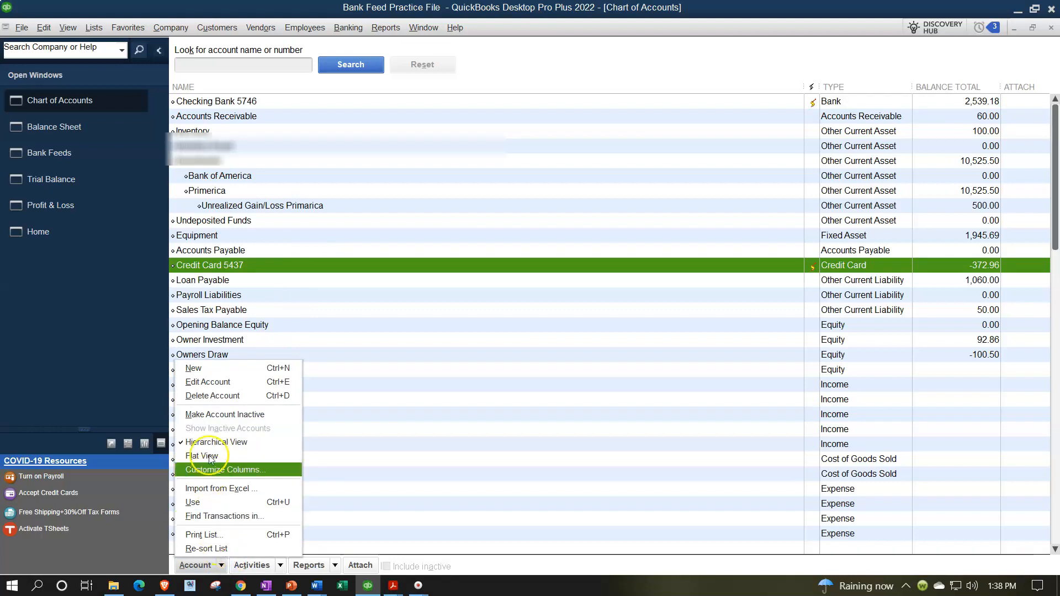
pyautogui.click(201, 385)
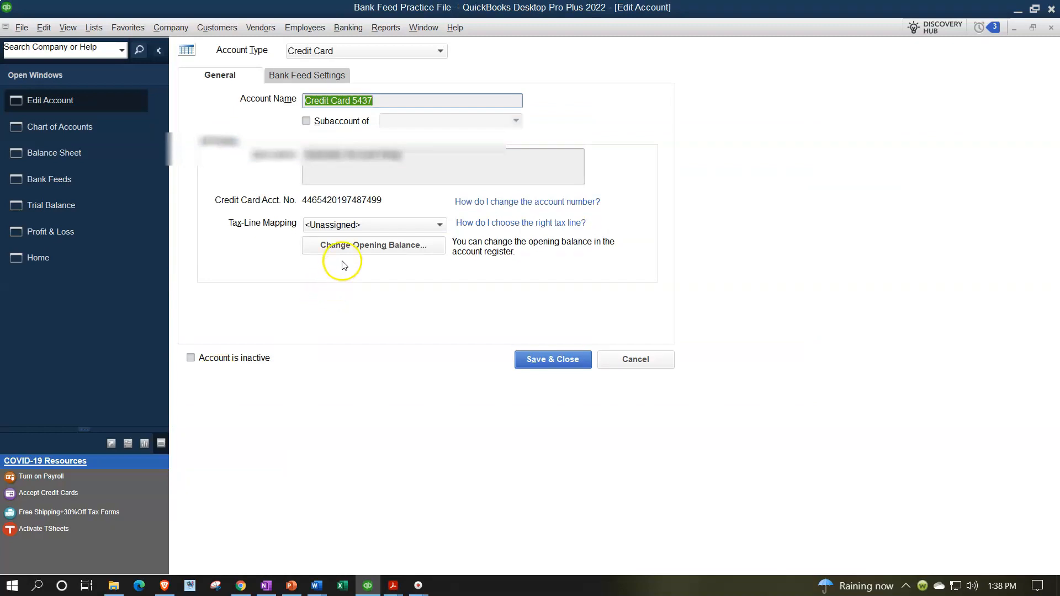
# Open the Credit Card 5437 register through the opening-balance change and compare it with the September statement.
pyautogui.click(356, 247)
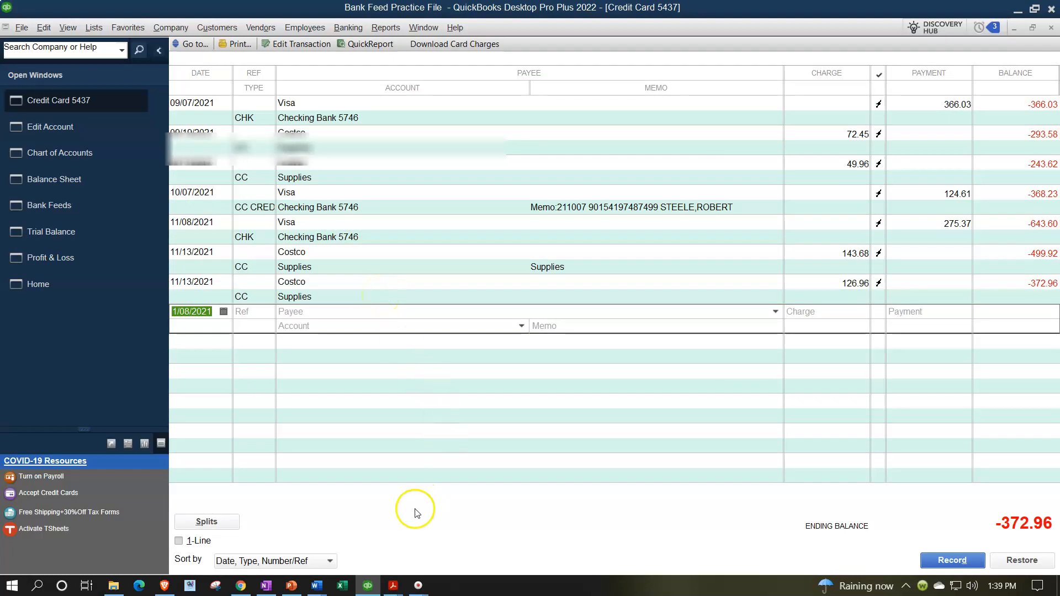
pyautogui.click(375, 586)
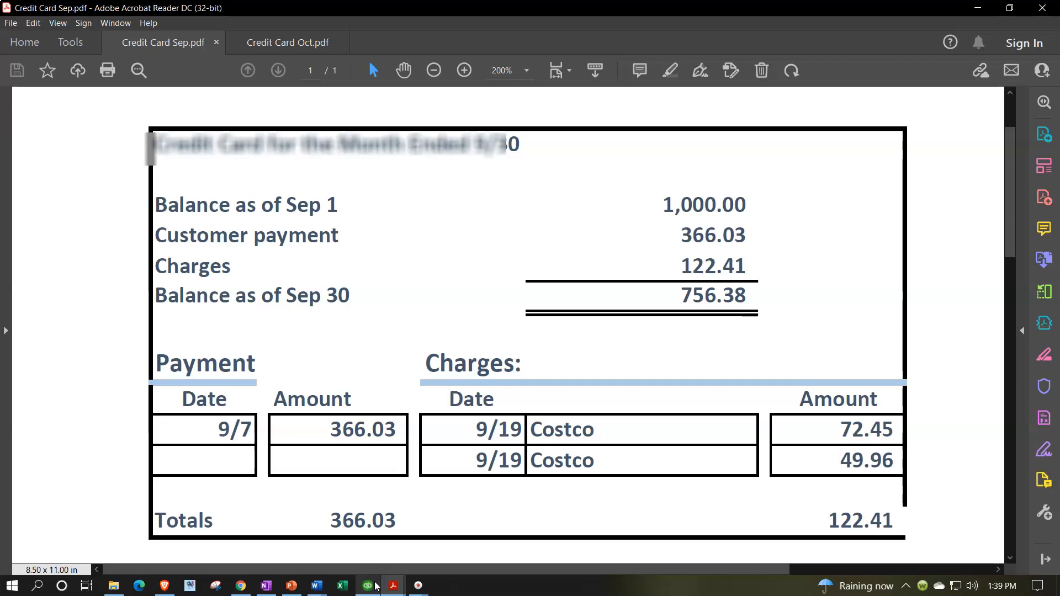
pyautogui.click(375, 586)
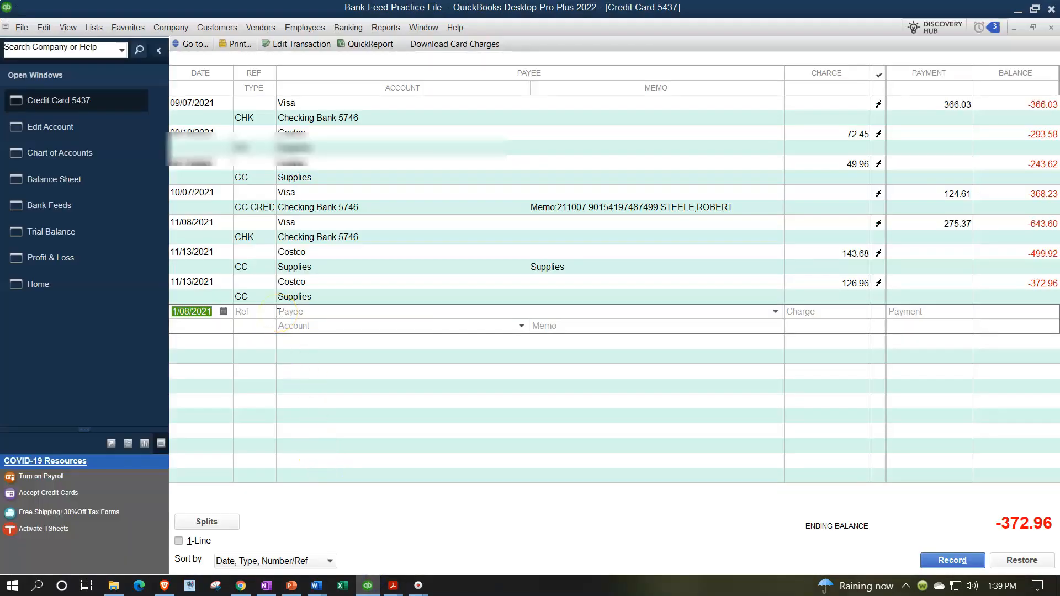
# Start a new register entry dated 10/30/2021 with a 1,000.00 charge.
pyautogui.write('10/30/2')
pyautogui.press('Tab')
pyautogui.press('Tab')
pyautogui.press('Tab')
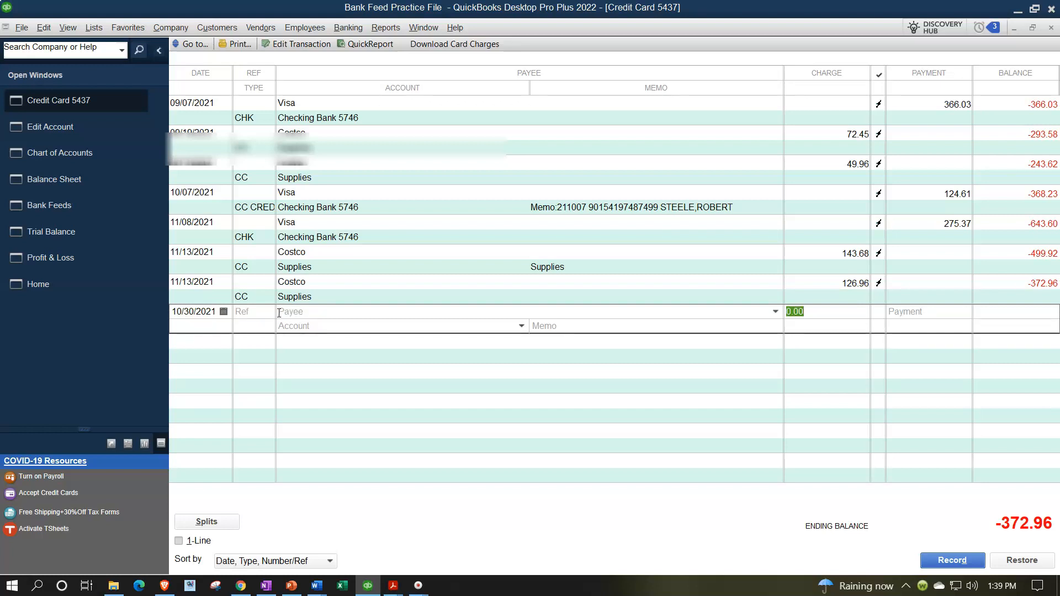
pyautogui.write('1000')
pyautogui.press('Tab')
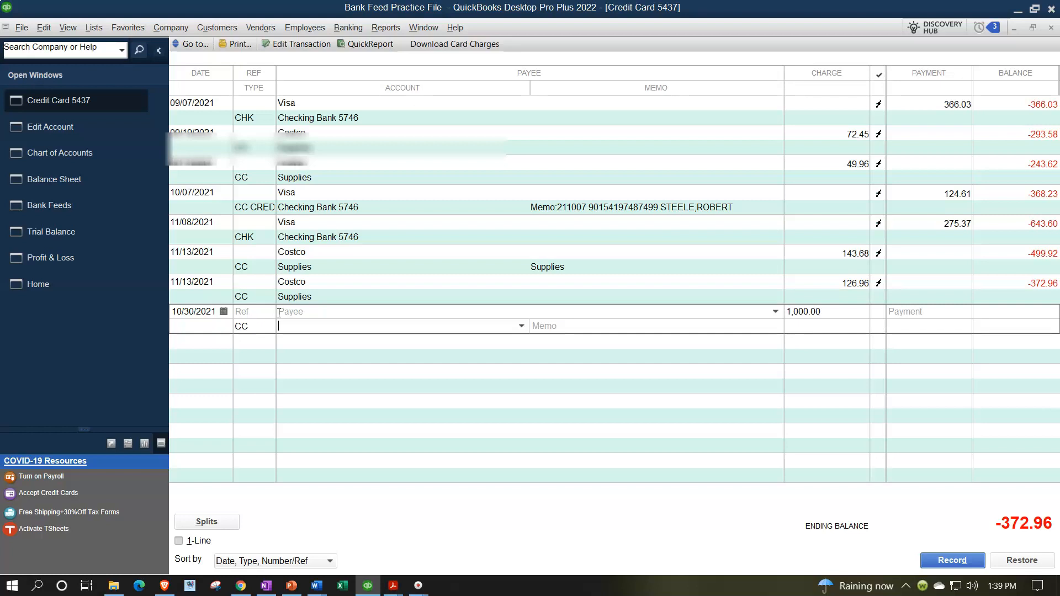
# Post the new entry to the Owners Equity account and record it, accepting the Retained Earnings warning.
pyautogui.click(521, 326)
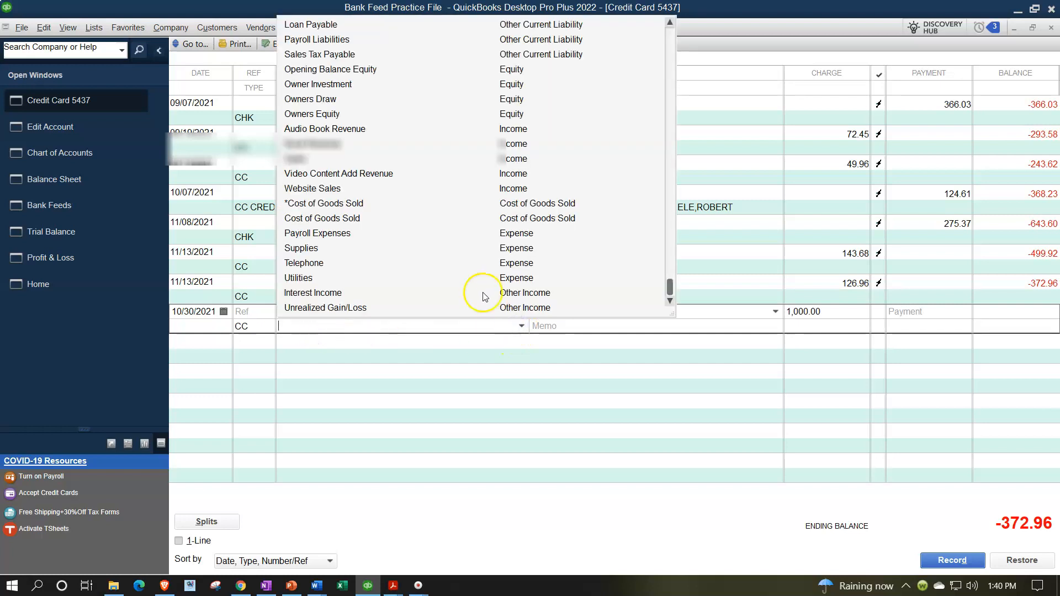
pyautogui.click(332, 116)
pyautogui.press('Tab')
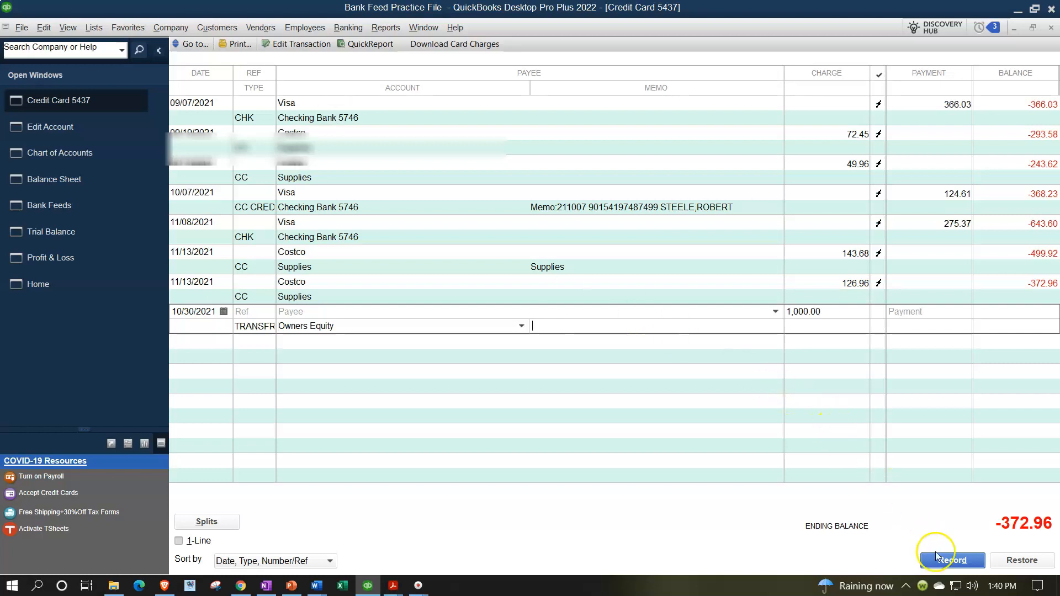
pyautogui.click(953, 560)
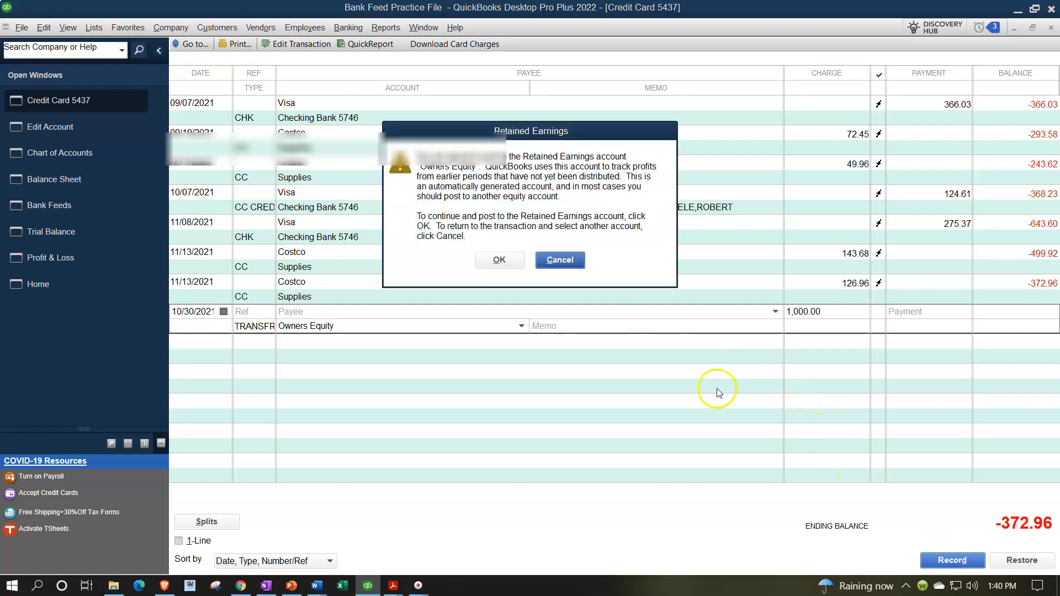
pyautogui.click(499, 263)
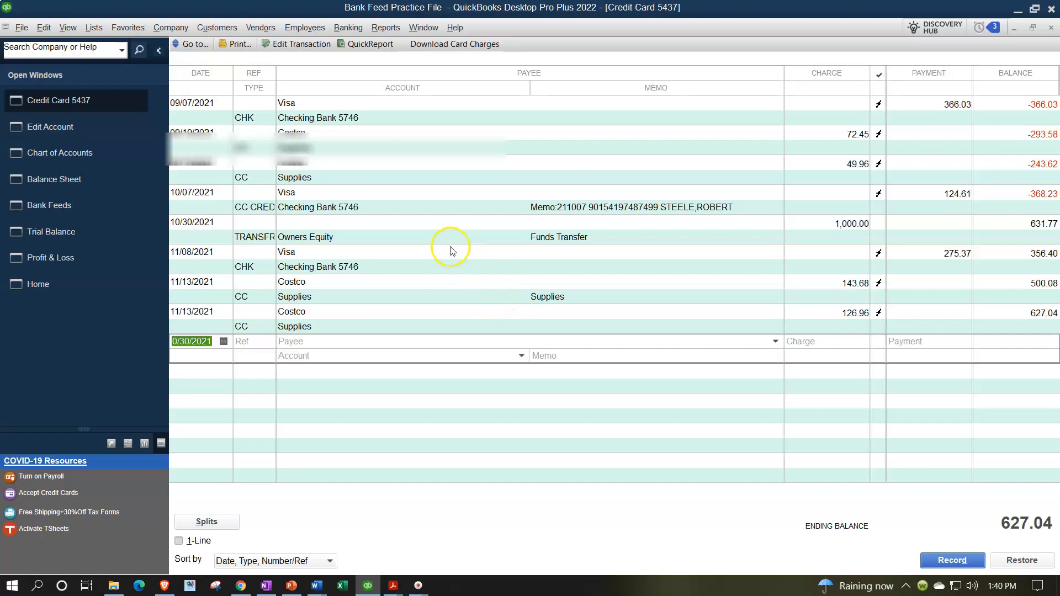
# Change the 1,000.00 opening-balance entry's date to 08/31/2021 and record it, confirming both warnings.
pyautogui.click(208, 223)
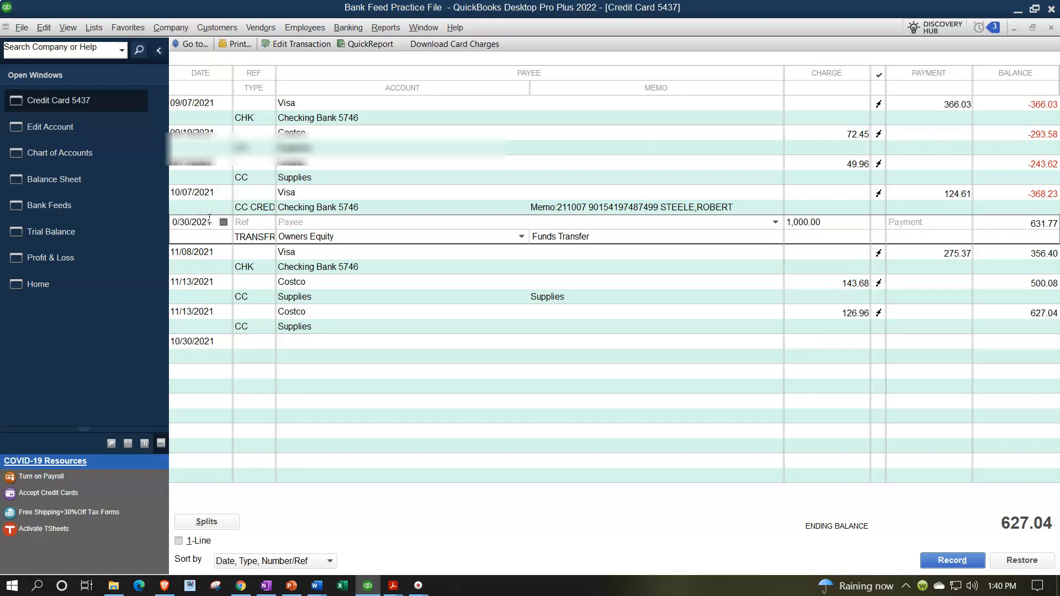
pyautogui.press('Left')
pyautogui.press('Left')
pyautogui.press('Left')
pyautogui.press('Delete')
pyautogui.press('Delete')
pyautogui.write('8')
pyautogui.press('BackSpace')
pyautogui.write('1')
pyautogui.press('Tab')
pyautogui.click(364, 297)
pyautogui.click(474, 191)
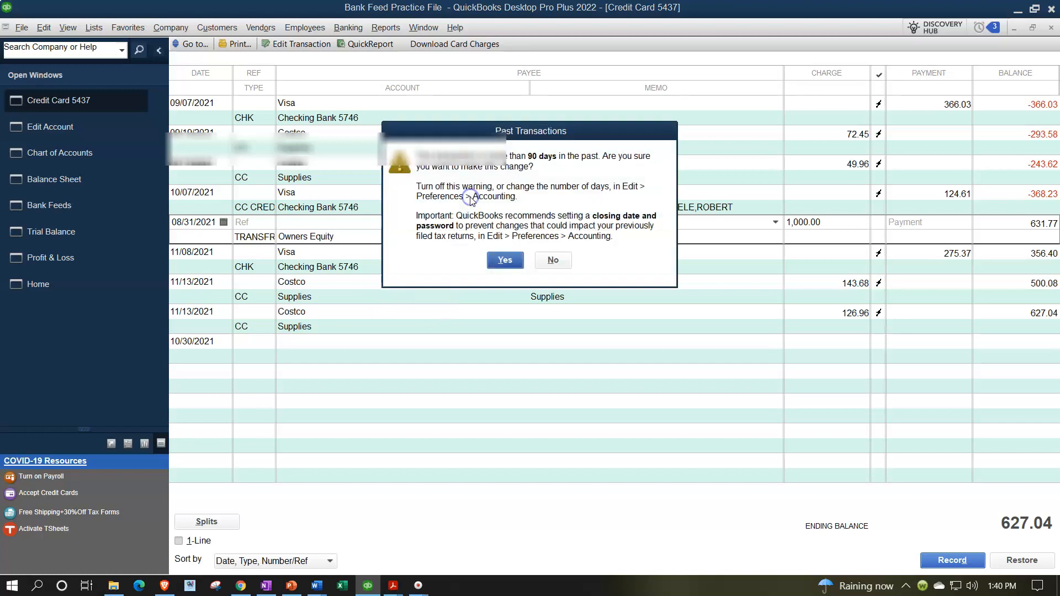
pyautogui.click(502, 262)
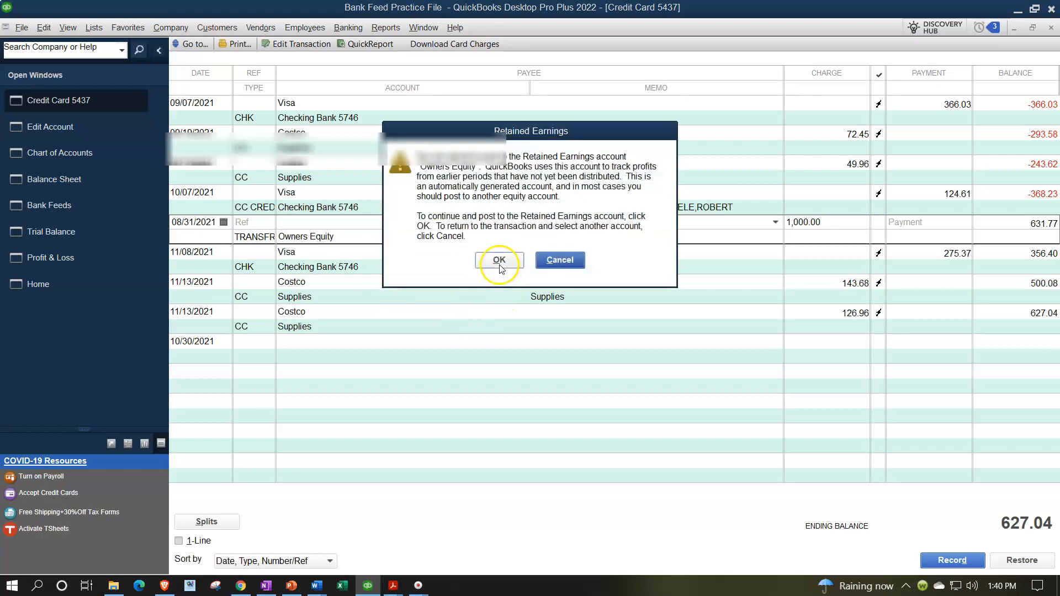
pyautogui.click(498, 261)
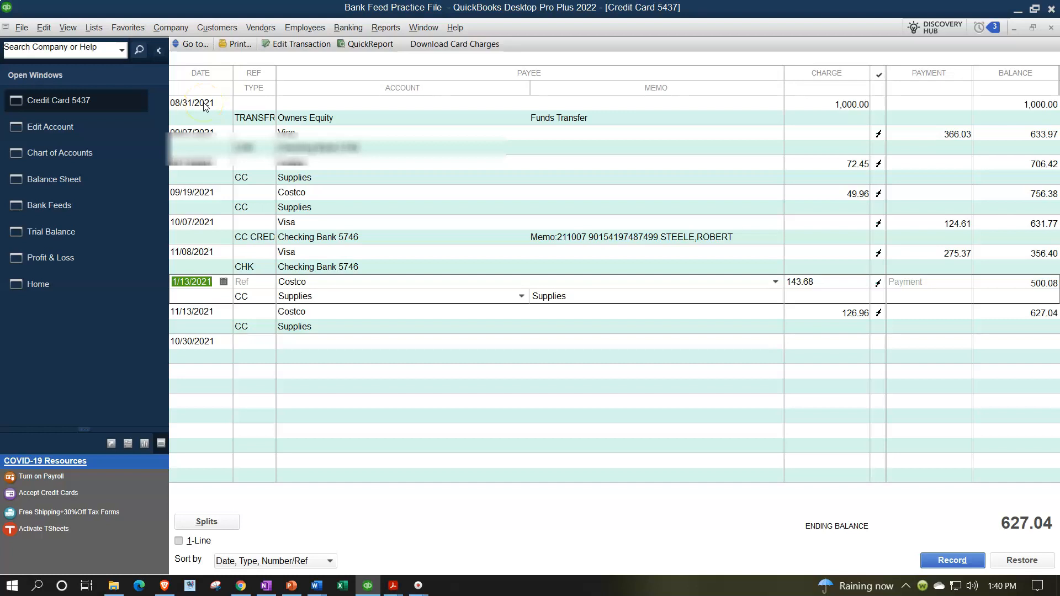
# Check the Credit Card 5437 balance on the Trial Balance against the September statement.
pyautogui.click(81, 232)
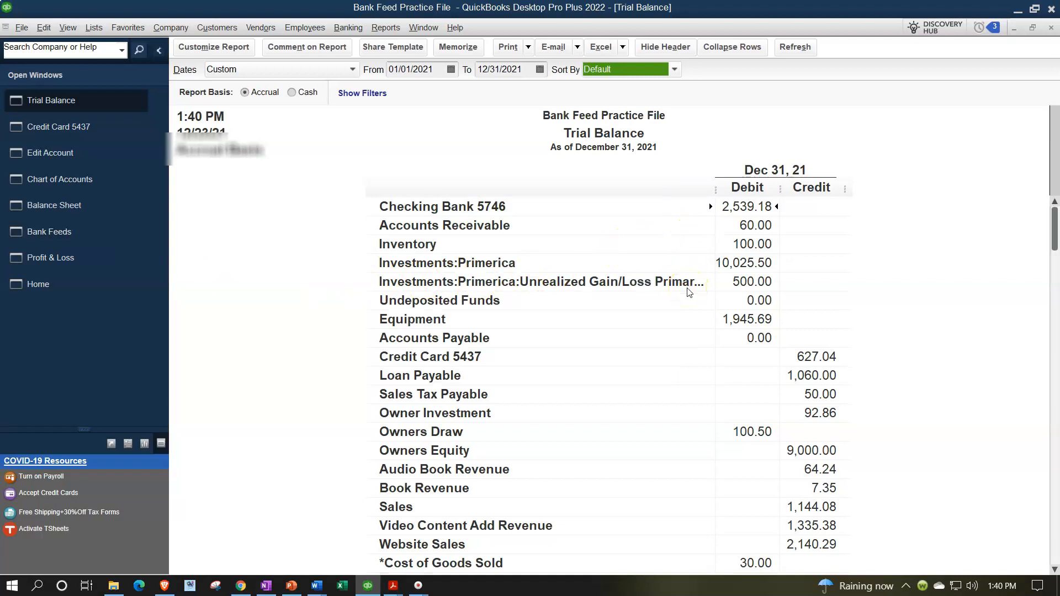
pyautogui.click(800, 357)
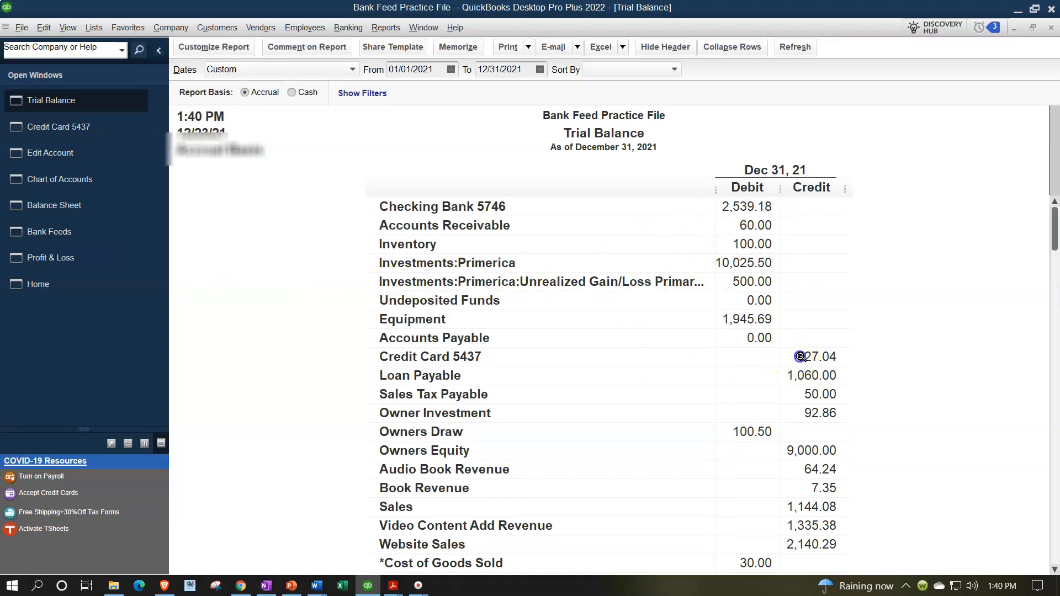
pyautogui.click(367, 587)
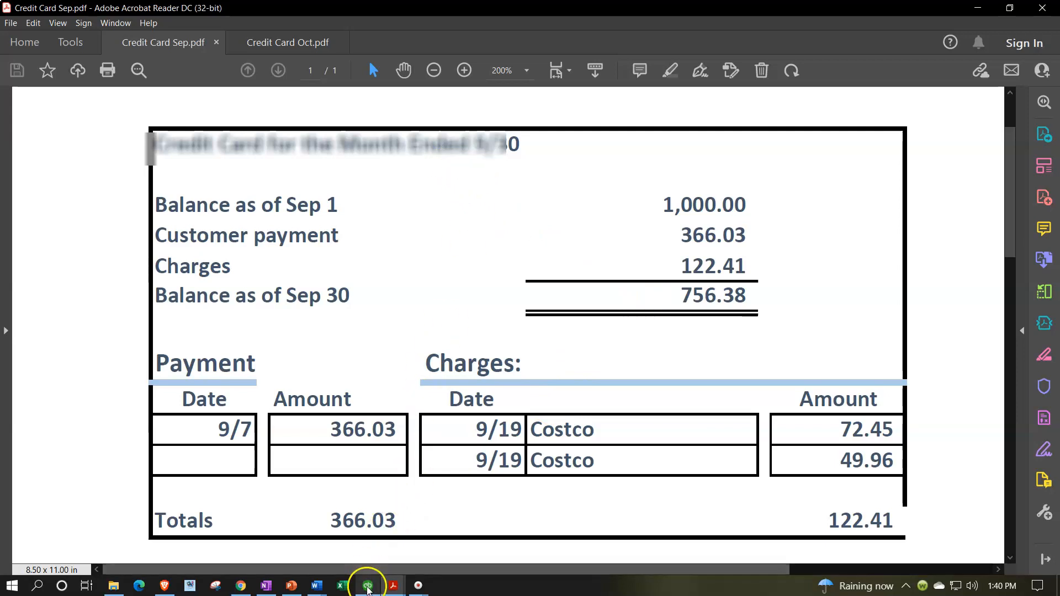
pyautogui.click(368, 586)
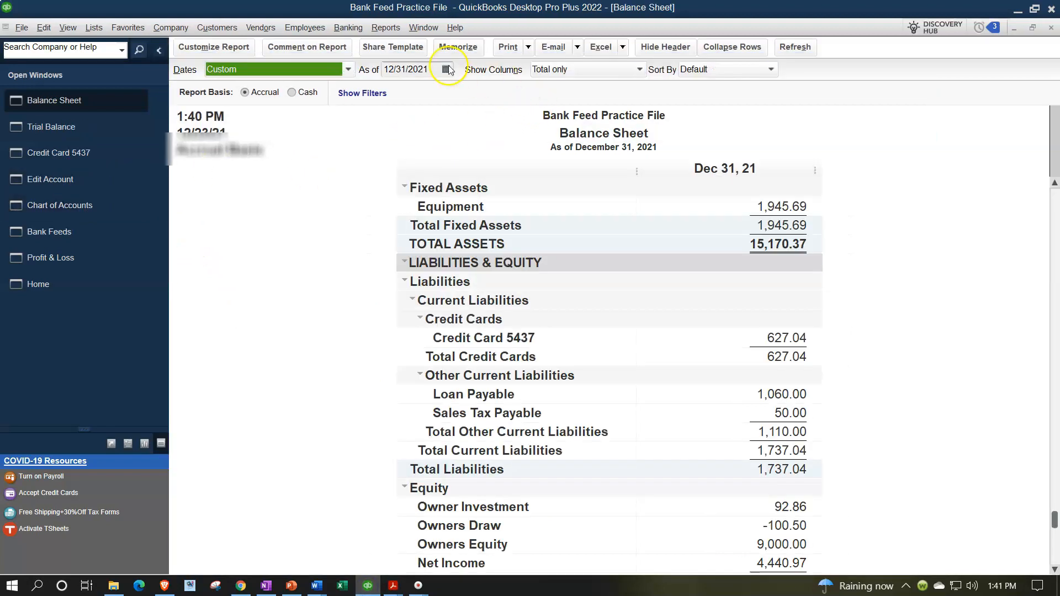
# Customize the Balance Sheet report to show balances as of 09/30/2021.
pyautogui.click(213, 47)
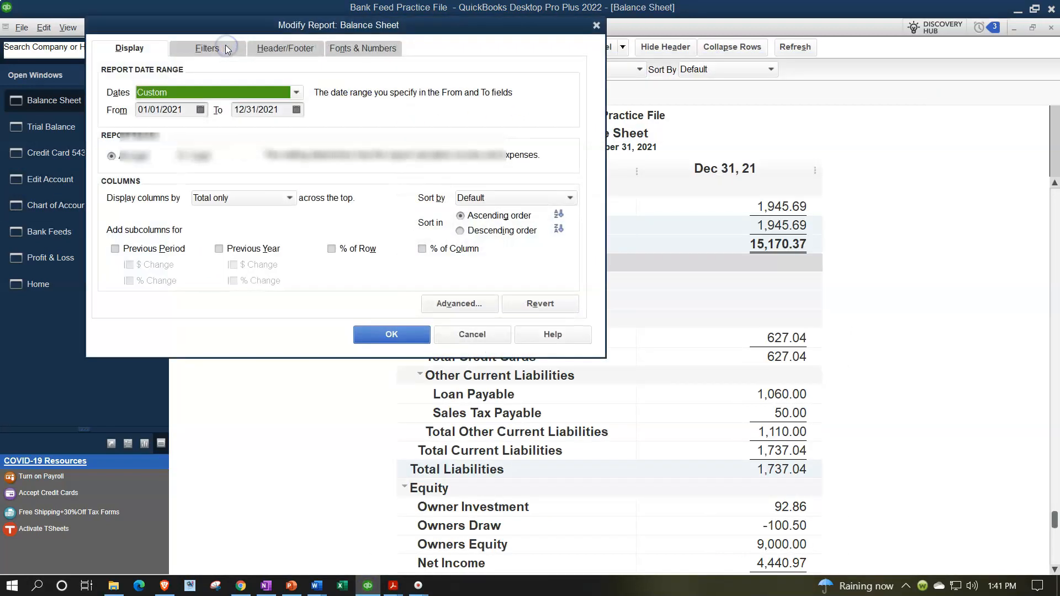
pyautogui.press('Tab')
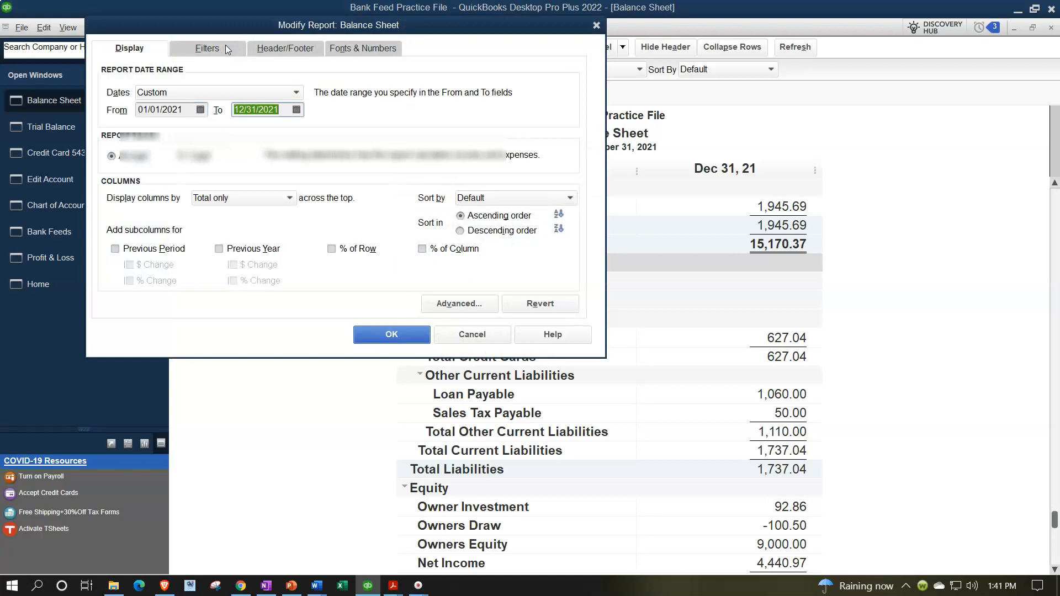
pyautogui.write('93021')
pyautogui.press('Tab')
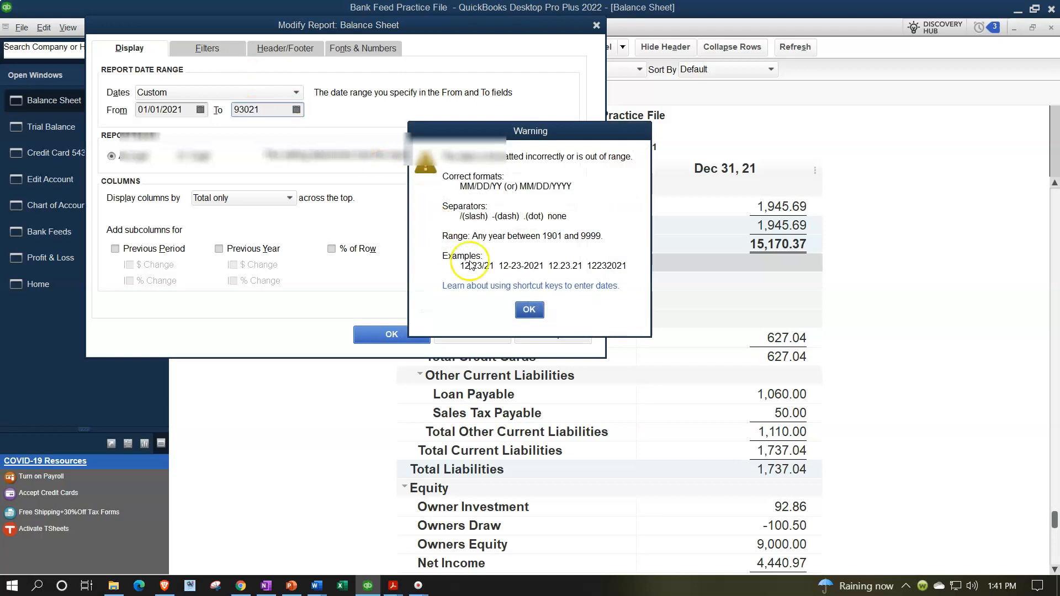
pyautogui.click(528, 310)
pyautogui.write('093021')
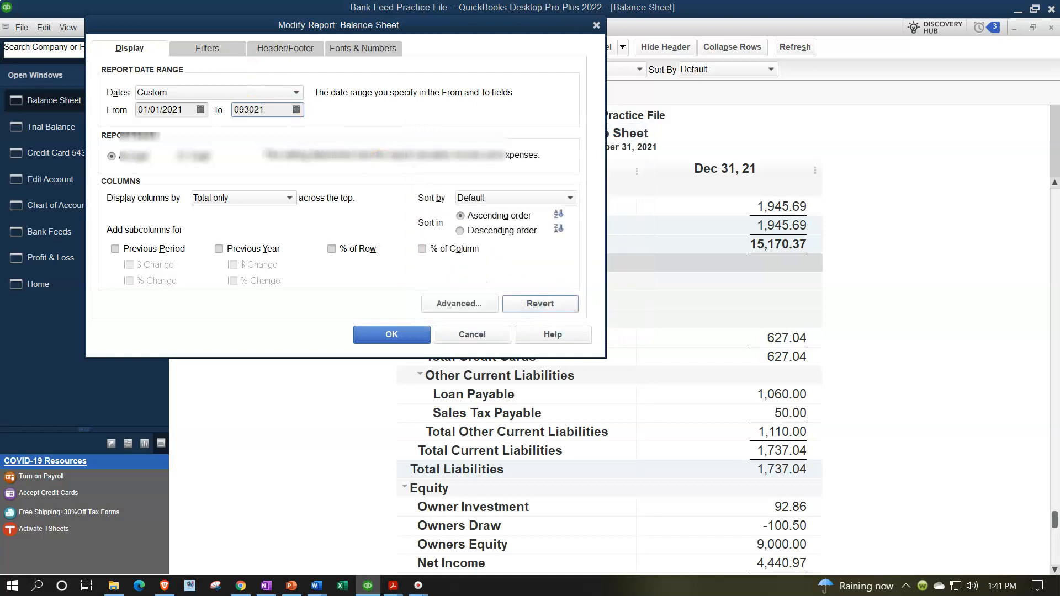
pyautogui.press('Tab')
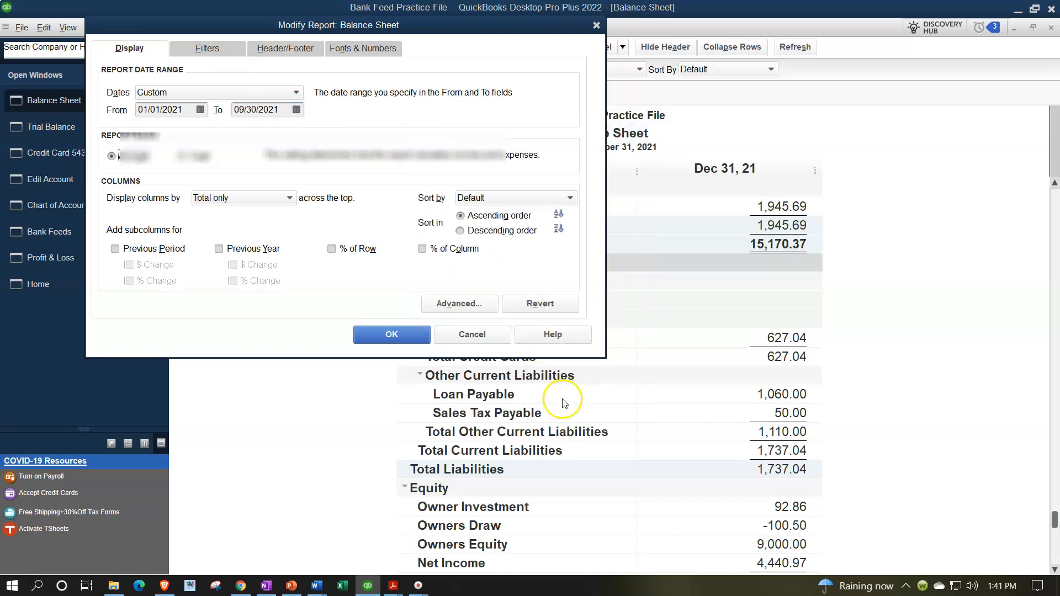
pyautogui.click(409, 338)
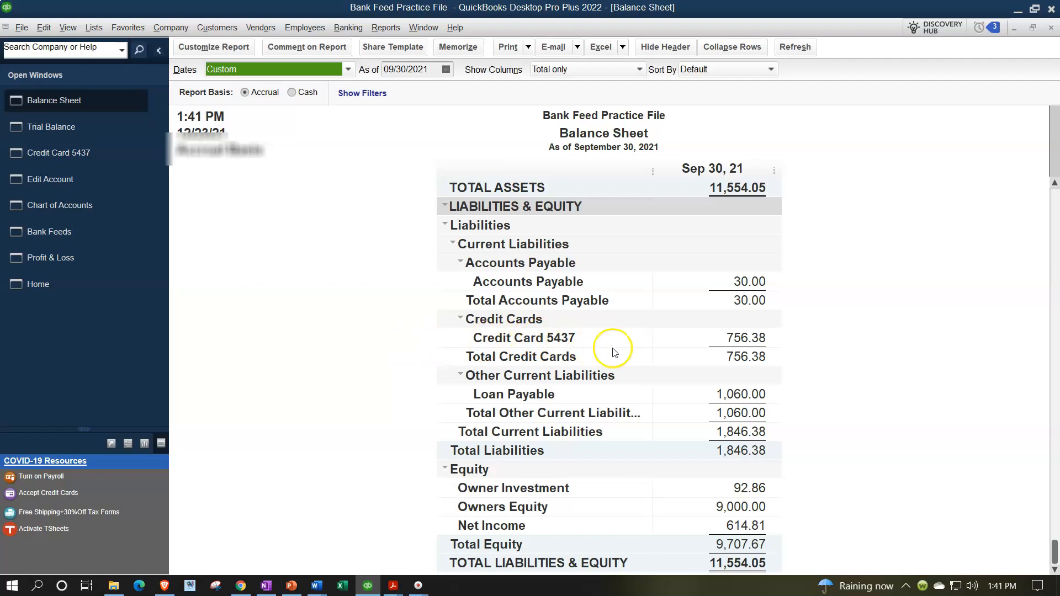
# Compare the Balance Sheet's Credit Card 5437 balance with the September statement's ending balance.
pyautogui.click(743, 342)
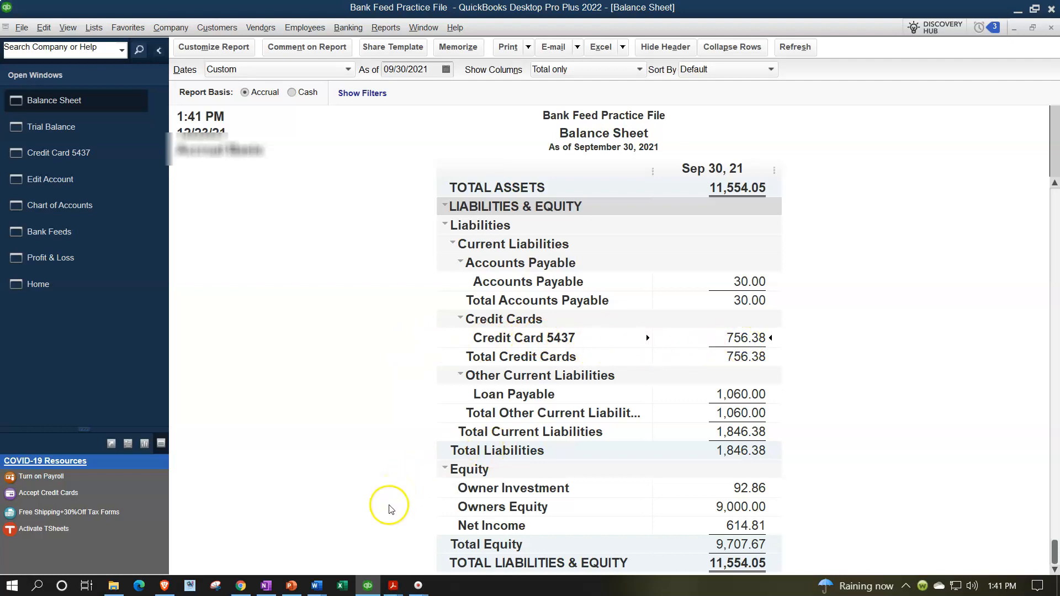
pyautogui.click(367, 587)
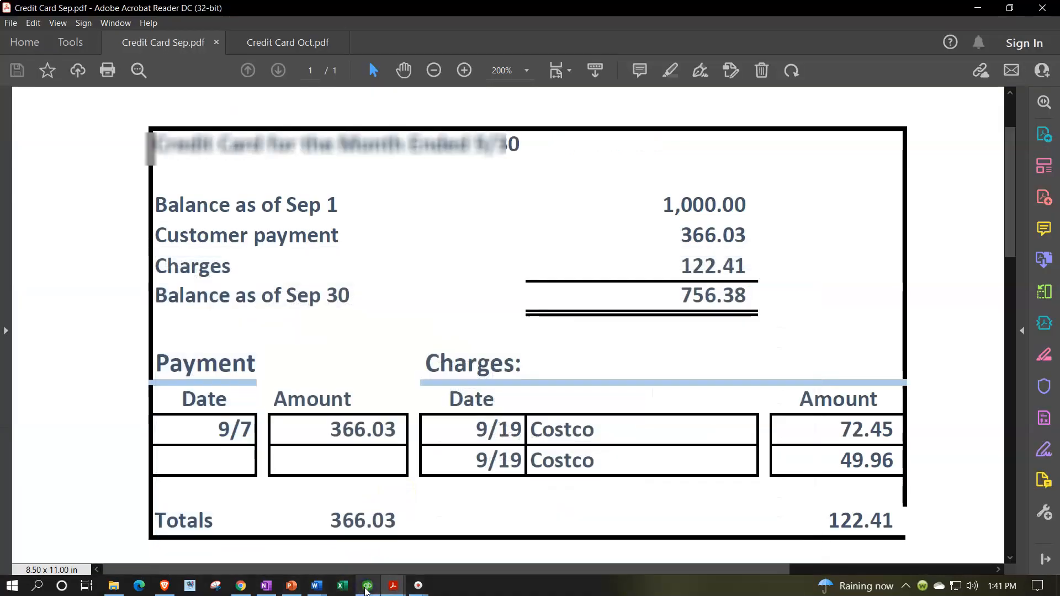
pyautogui.click(367, 587)
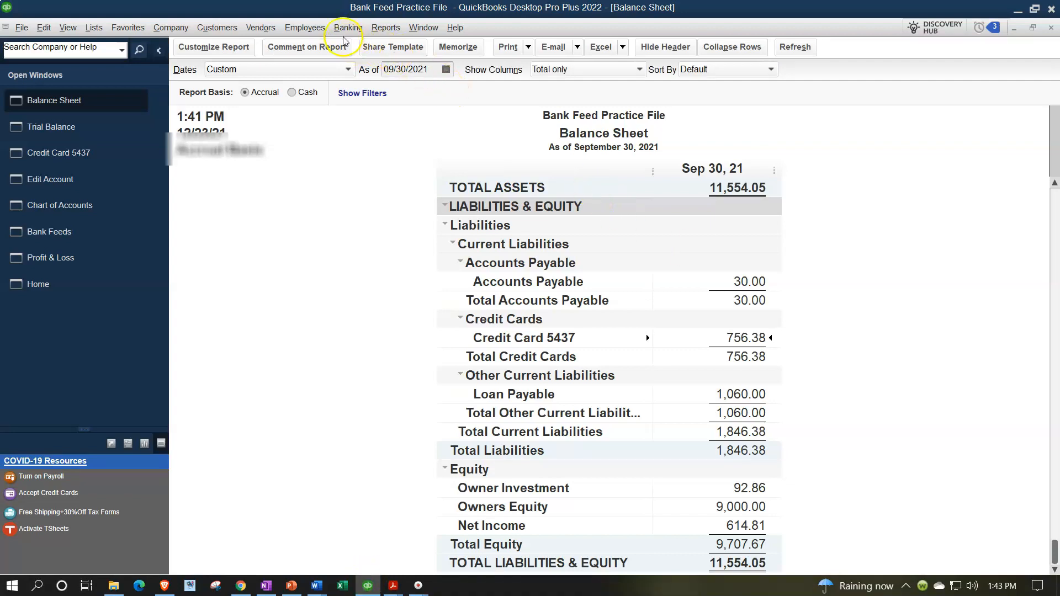
# Begin reconciling the Credit Card 5437 account with a statement date of 09/30/2021.
pyautogui.click(345, 30)
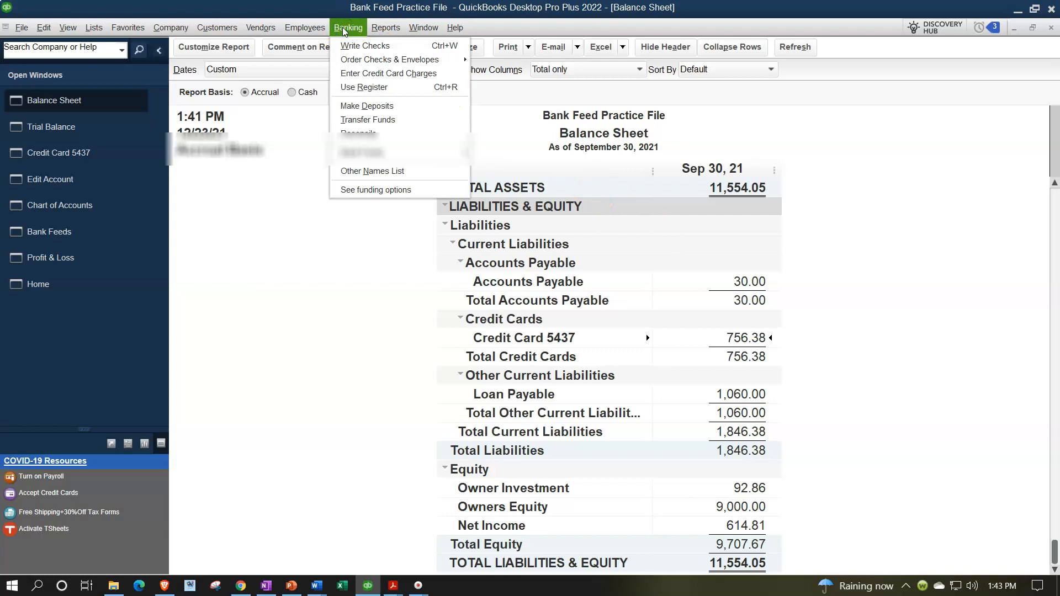
pyautogui.click(375, 138)
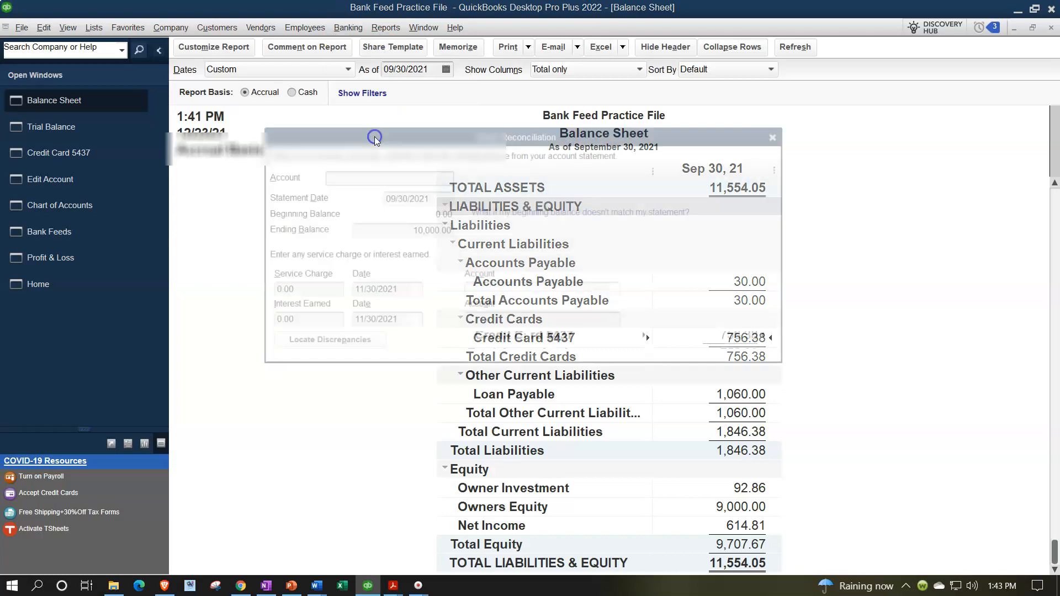
pyautogui.click(445, 176)
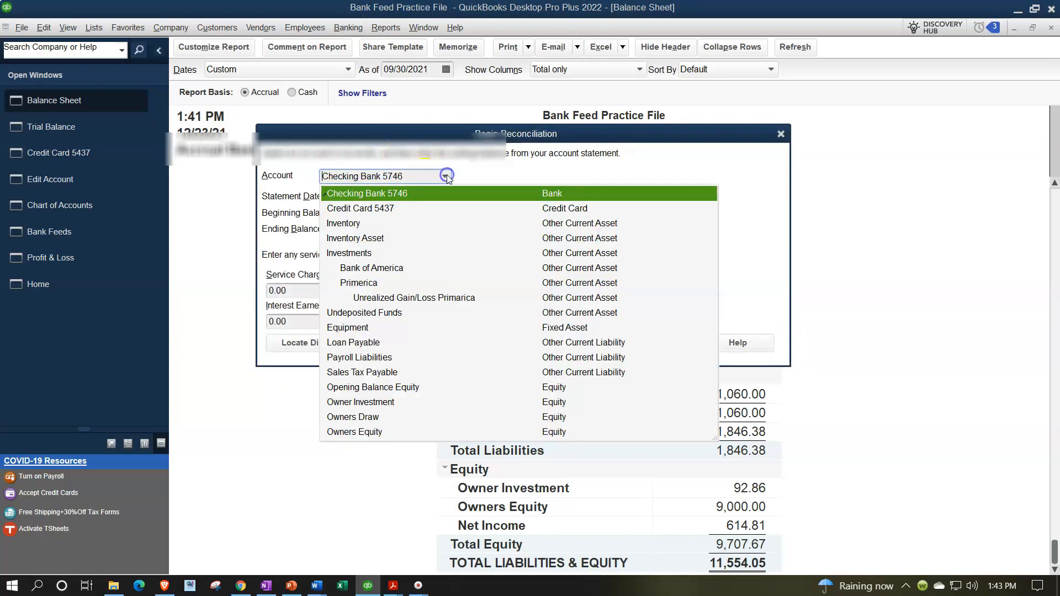
pyautogui.click(398, 208)
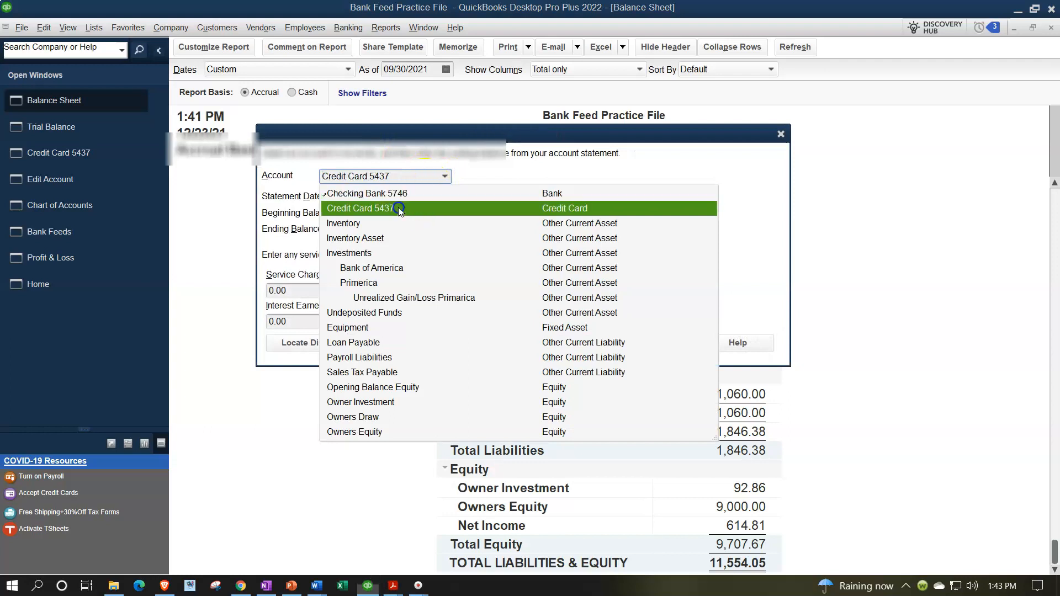
pyautogui.press('Tab')
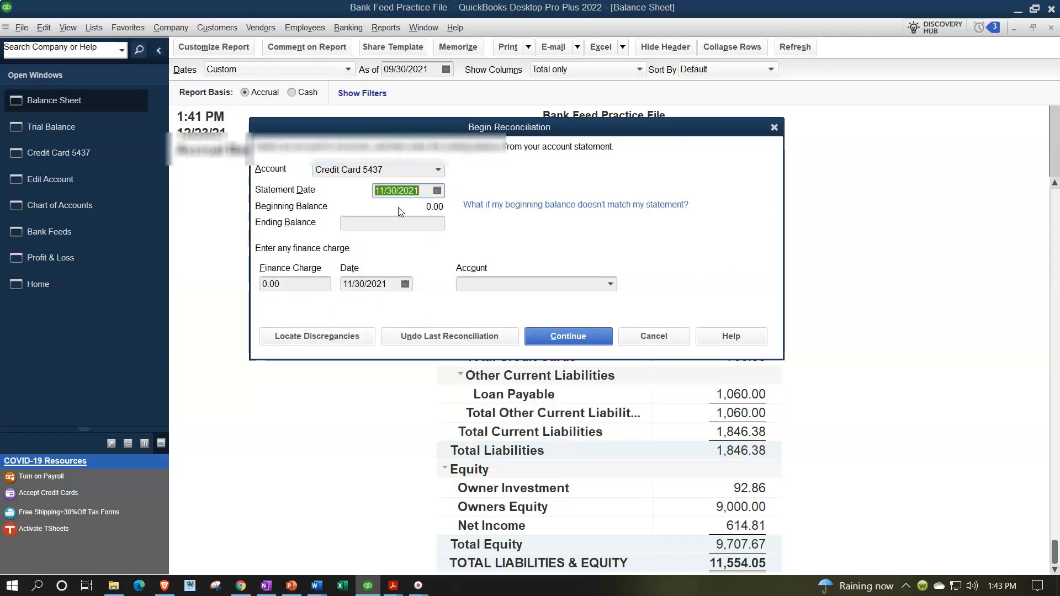
pyautogui.write('093021')
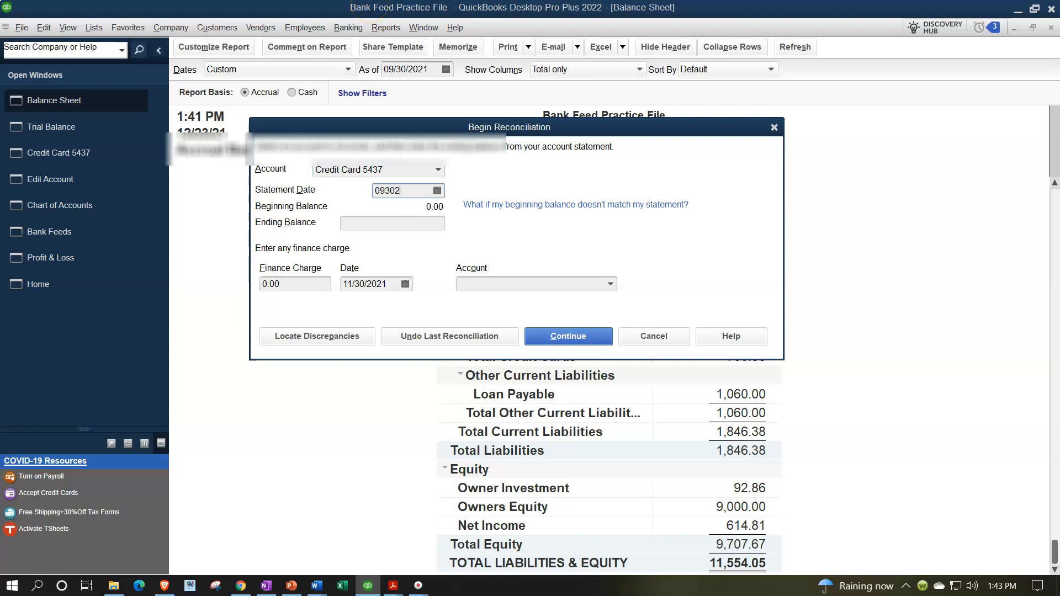
pyautogui.press('Tab')
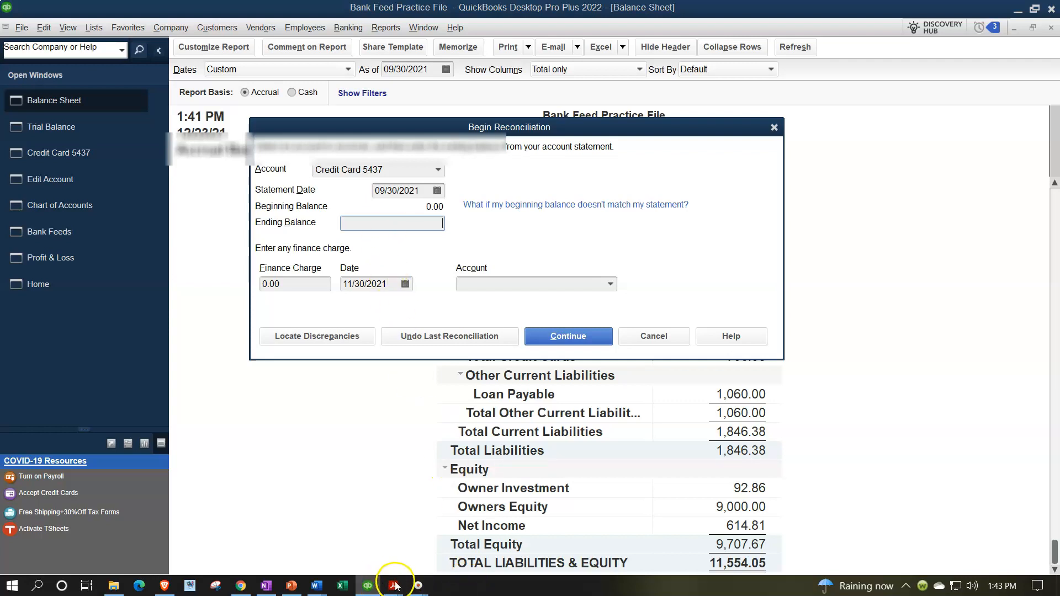
# Check the September statement's ending balance before entering it.
pyautogui.moveTo(391, 583)
pyautogui.click(362, 539)
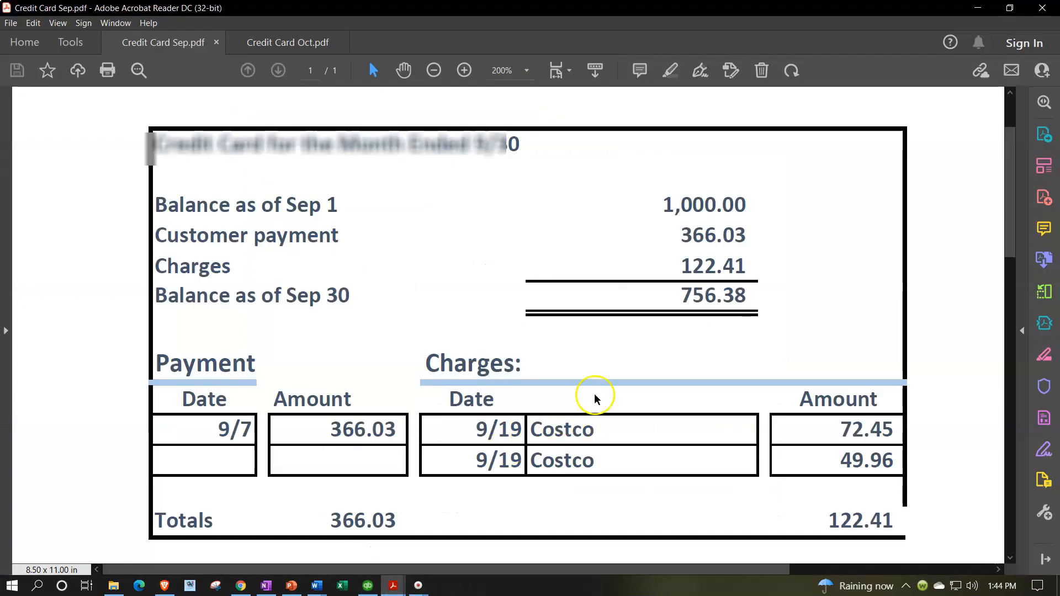
pyautogui.click(366, 586)
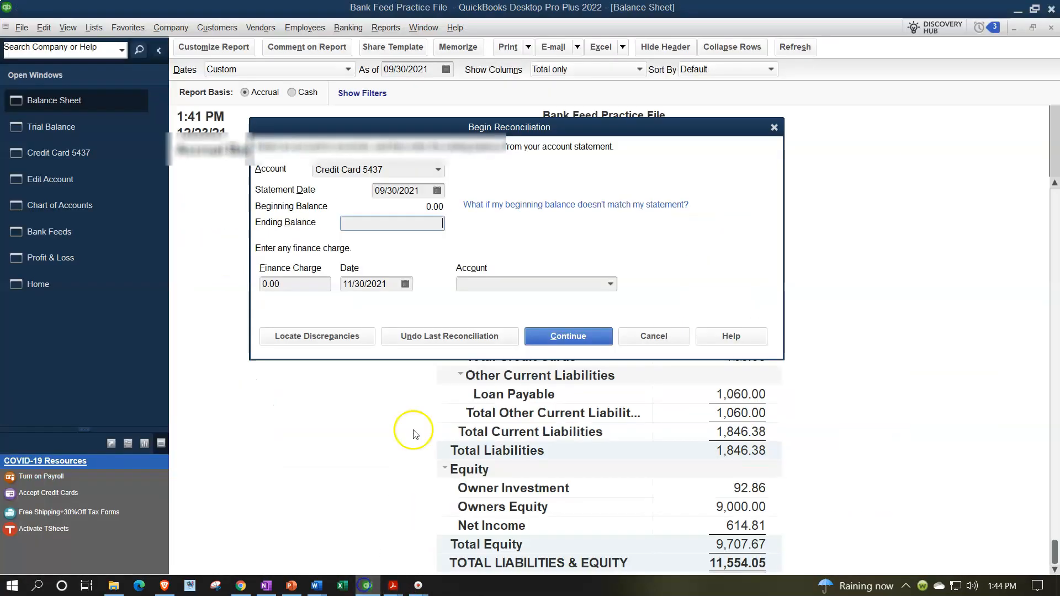
# Enter the 756.38 ending balance, continue to reconciliation, and hide transactions after the statement's end date.
pyautogui.write('756.38')
pyautogui.press('Tab')
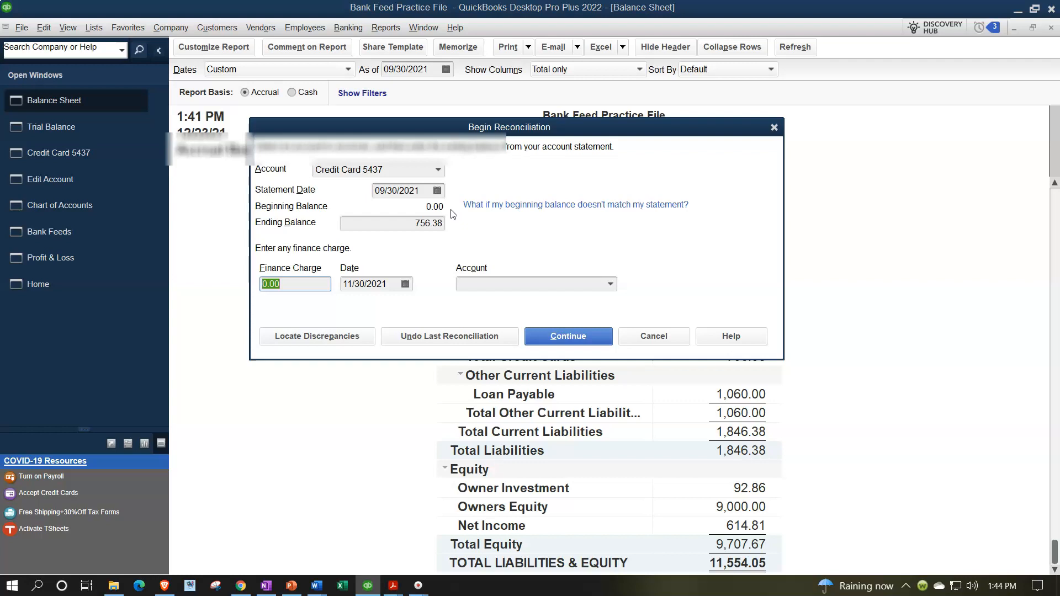
pyautogui.click(565, 337)
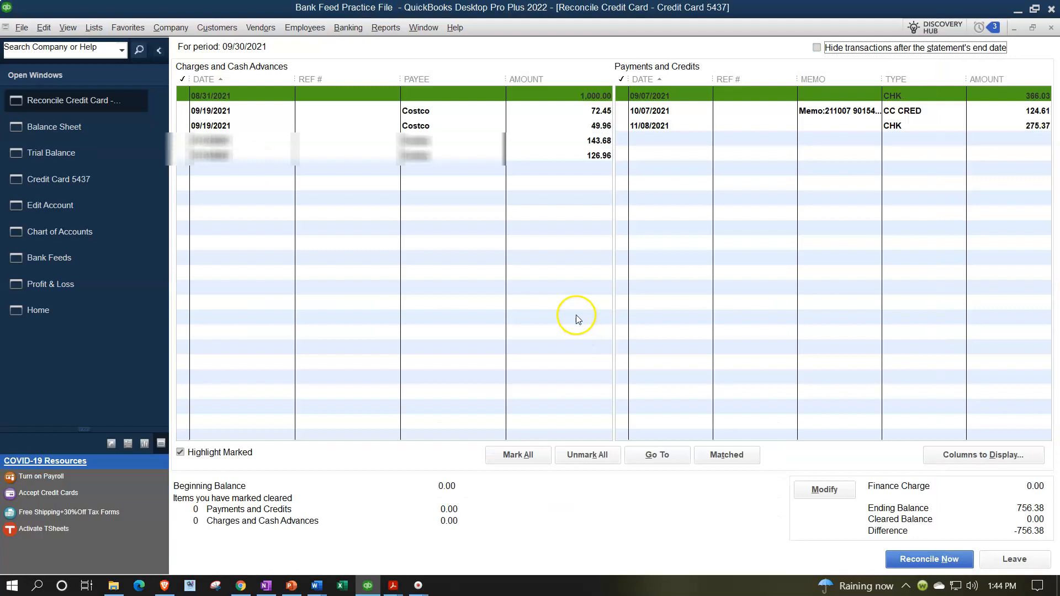
pyautogui.click(820, 50)
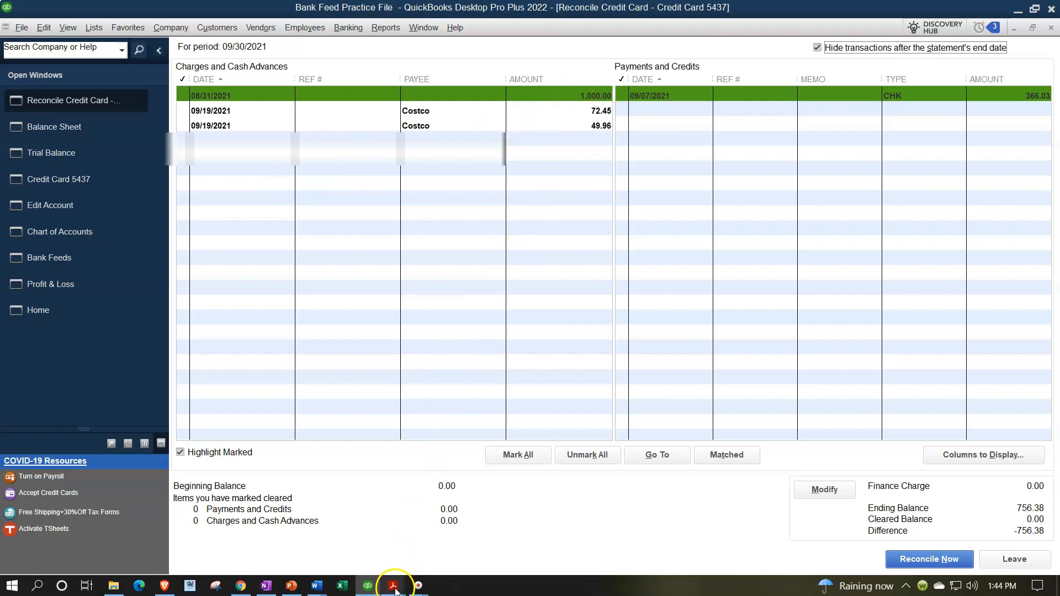
# Highlight the 1,000.00 Sep 1 balance on the September statement and mark the 08/31/2021 1,000.00 charge as cleared.
pyautogui.moveTo(394, 589)
pyautogui.click(359, 554)
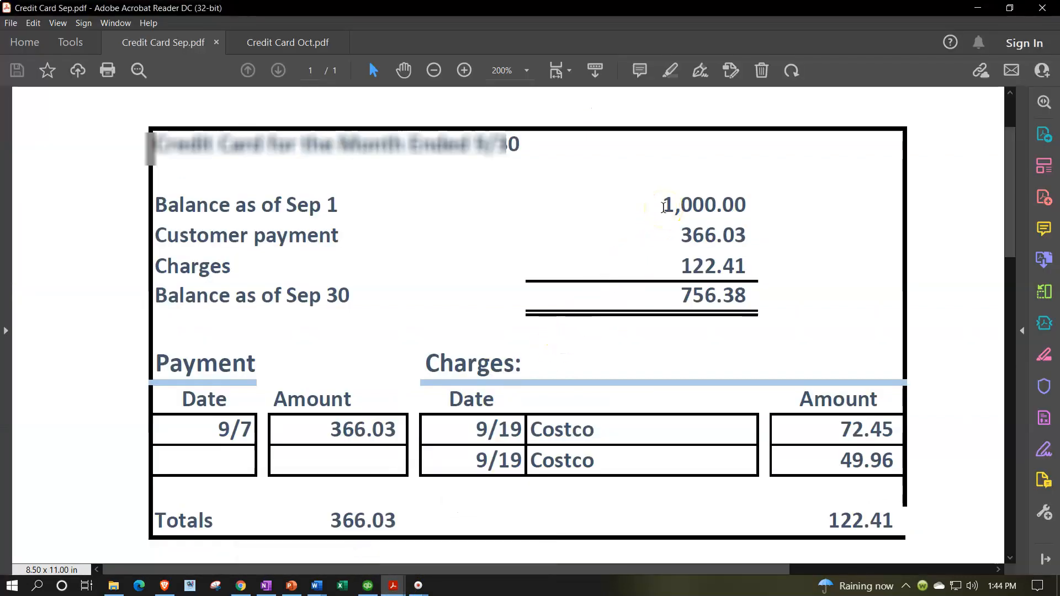
pyautogui.moveTo(660, 201); pyautogui.dragTo(750, 191)
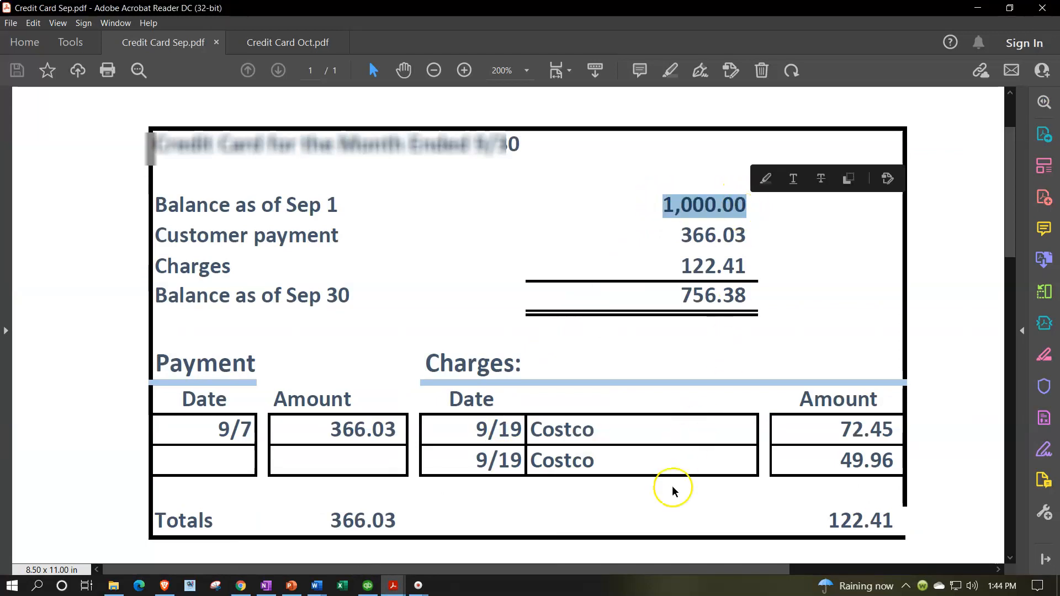
pyautogui.click(645, 208)
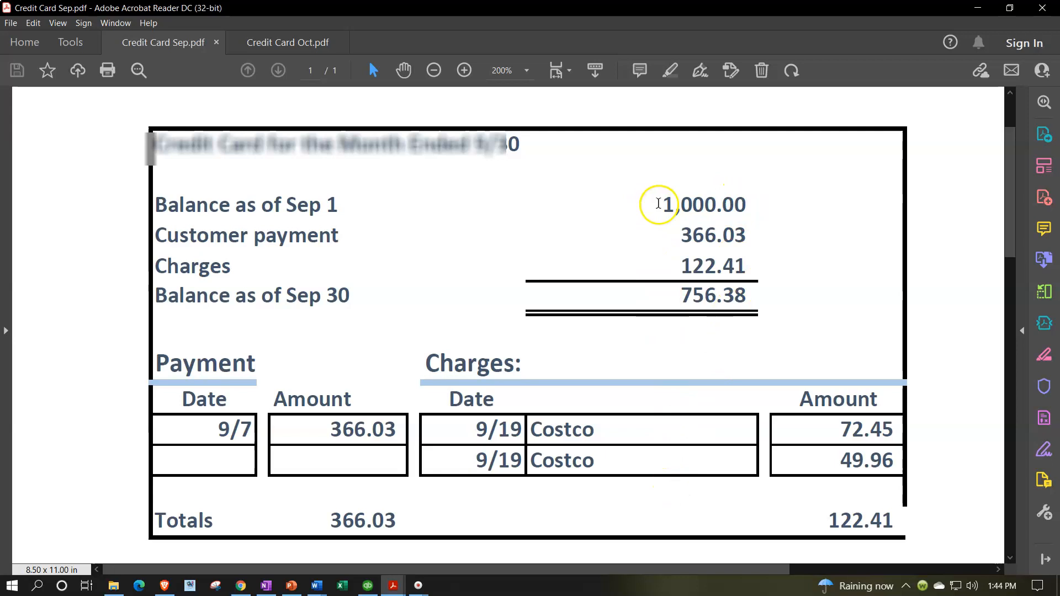
pyautogui.moveTo(657, 203); pyautogui.dragTo(762, 203)
pyautogui.click(665, 203)
pyautogui.moveTo(665, 204); pyautogui.dragTo(756, 199)
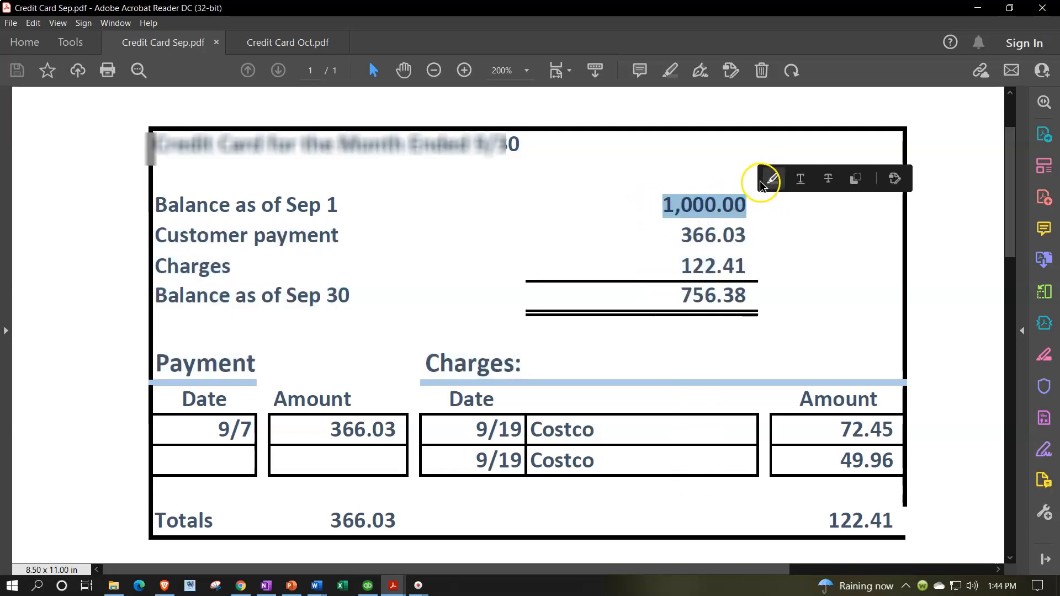
pyautogui.click(769, 181)
pyautogui.click(369, 586)
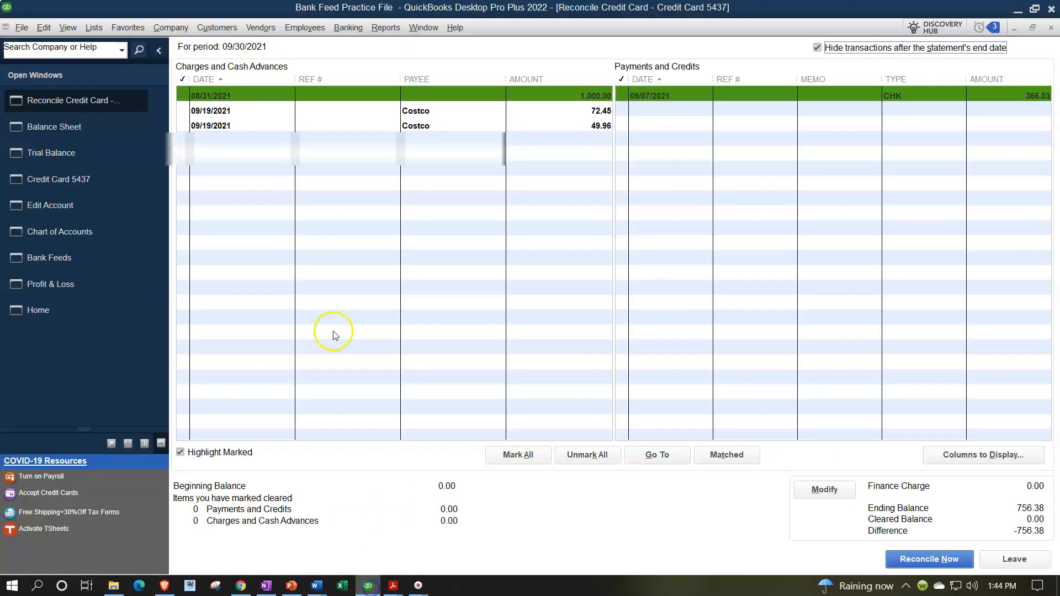
pyautogui.click(439, 95)
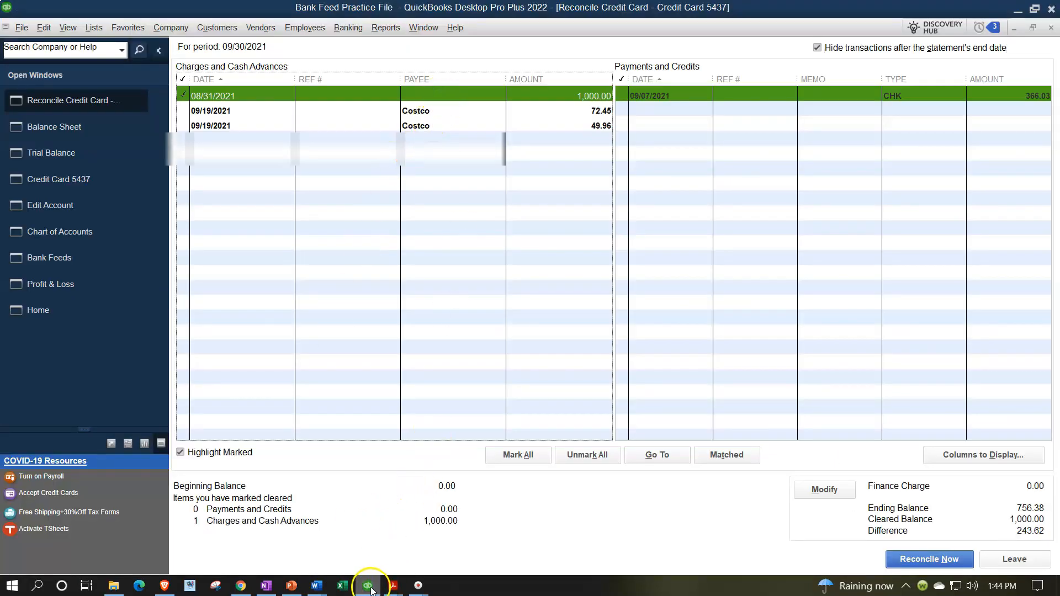
# Select the 72.45 Costco charge on the statement and mark the matching 09/19/2021 72.45 charge as cleared.
pyautogui.click(393, 585)
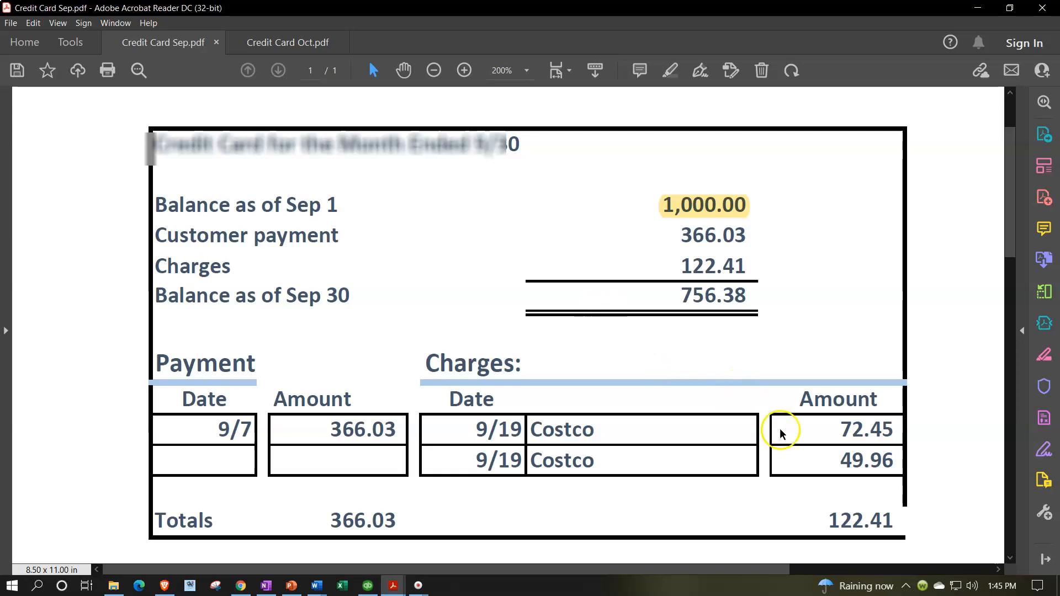
pyautogui.moveTo(835, 429); pyautogui.dragTo(898, 429)
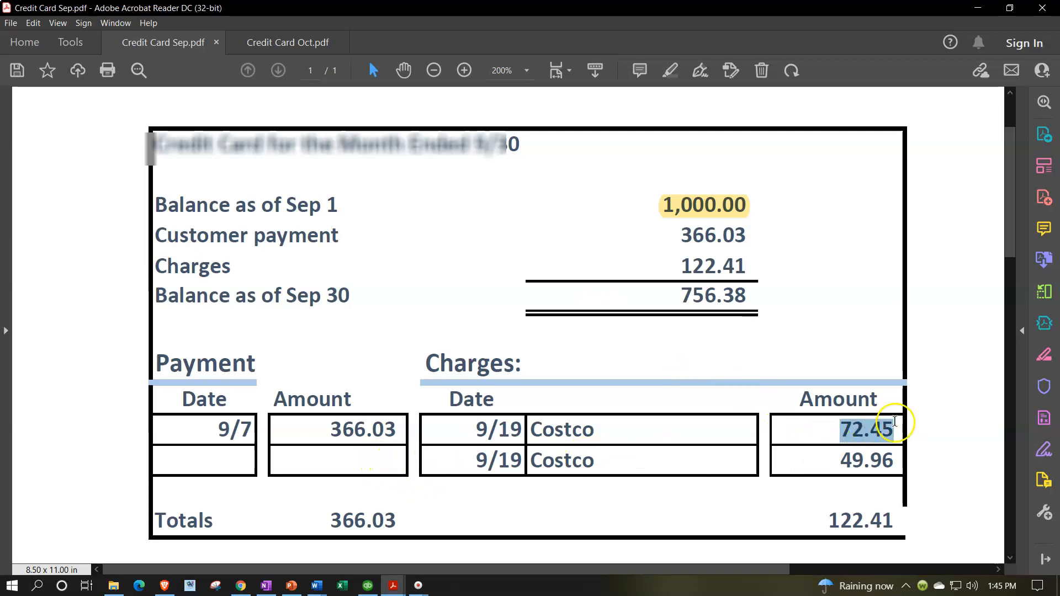
pyautogui.click(367, 585)
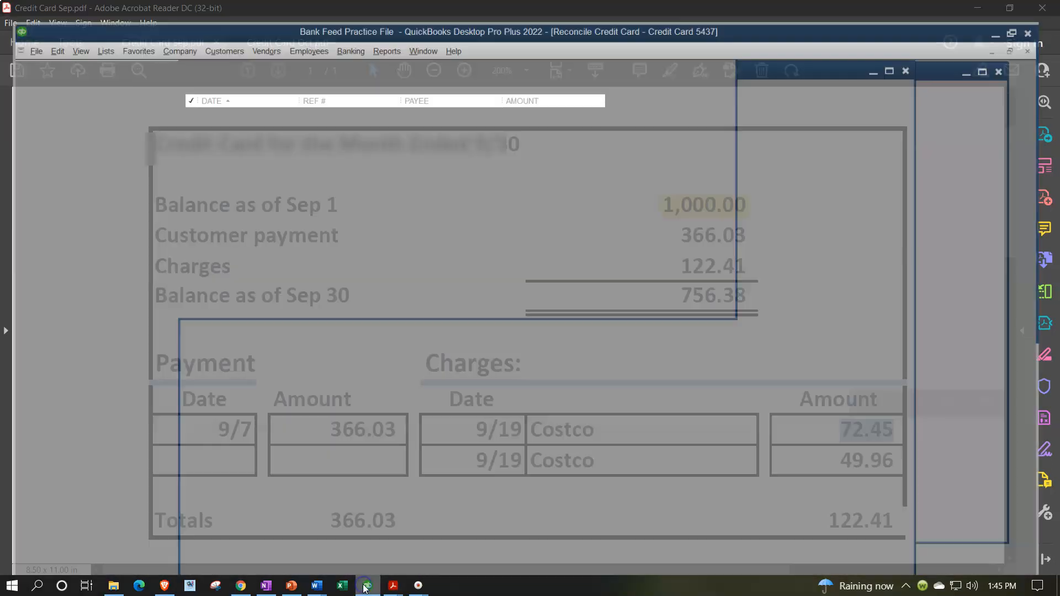
pyautogui.click(551, 111)
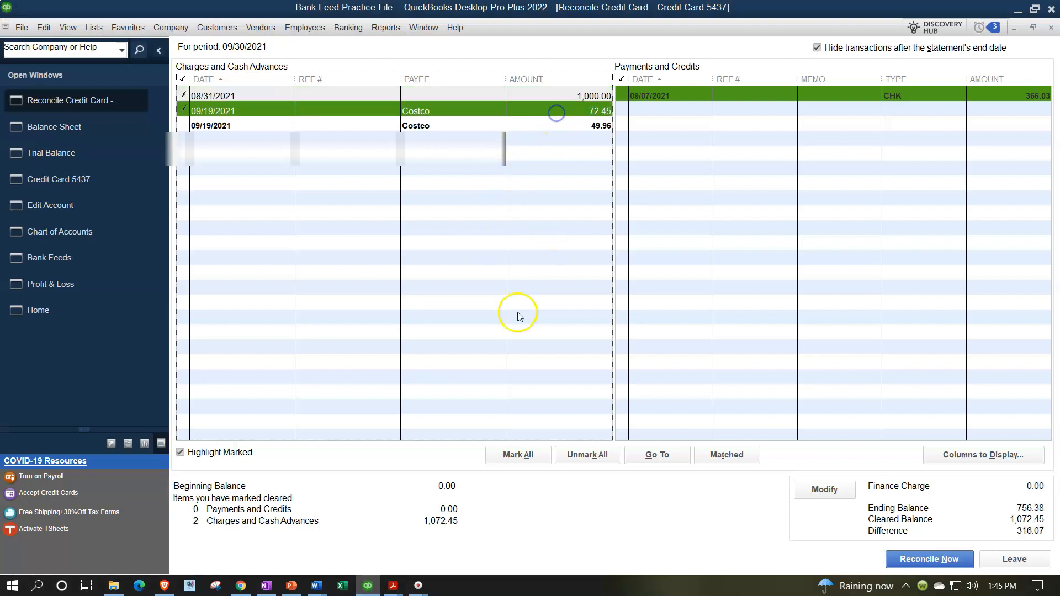
# Highlight the 72.45 Costco charge on the September statement.
pyautogui.hotkey('alt', 'Tab')
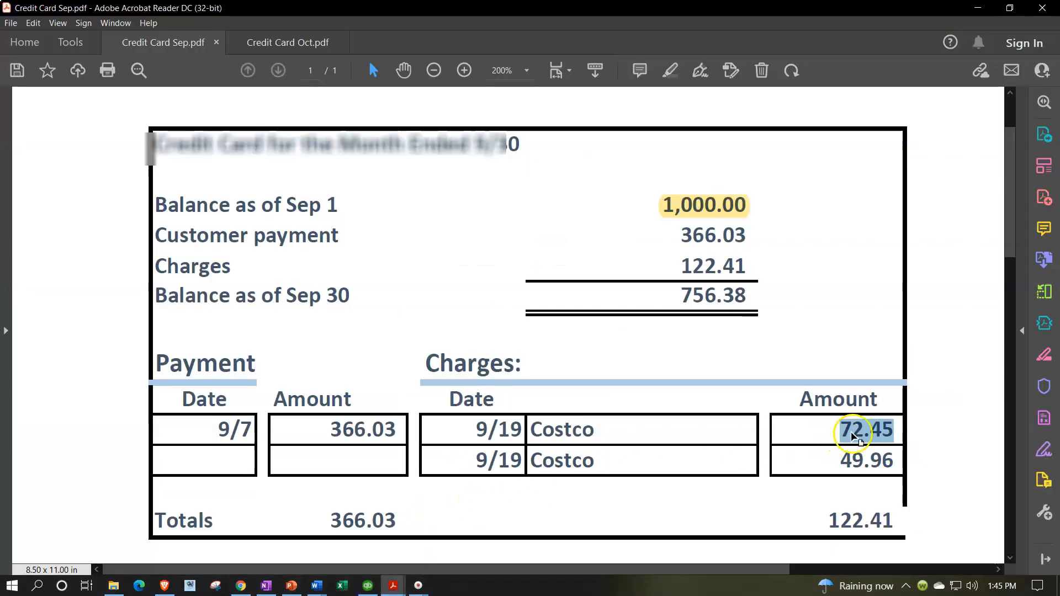
pyautogui.moveTo(839, 426)
pyautogui.mouseDown()
pyautogui.moveTo(935, 421)
pyautogui.moveTo(843, 427)
pyautogui.mouseUp()
pyautogui.doubleClick(841, 426)
pyautogui.click(851, 408)
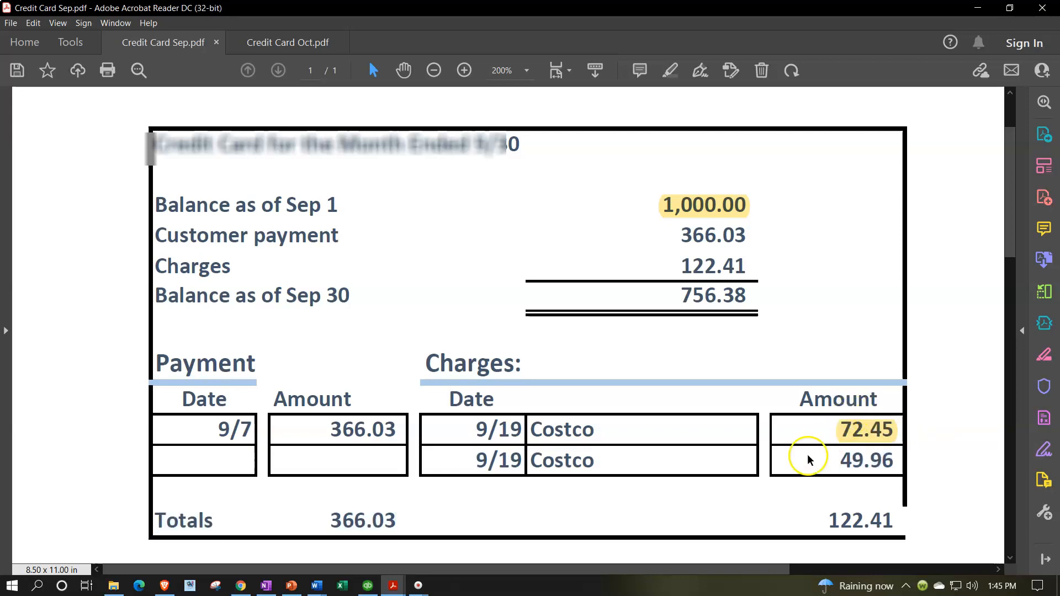
# Mark the 09/19/2021 49.96 Costco charge as cleared and highlight 49.96 on the statement.
pyautogui.click(368, 582)
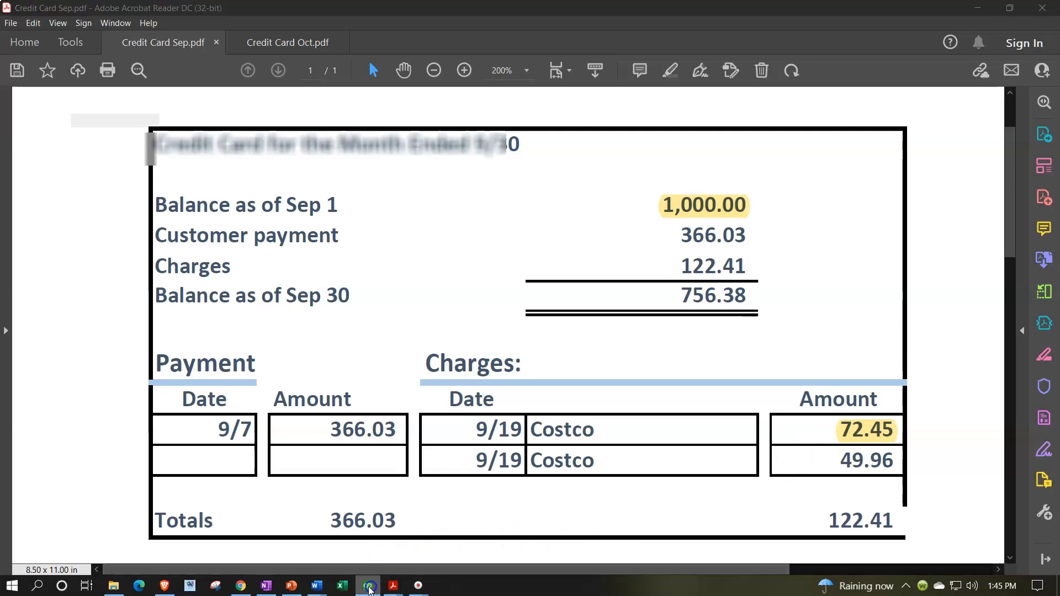
pyautogui.click(548, 127)
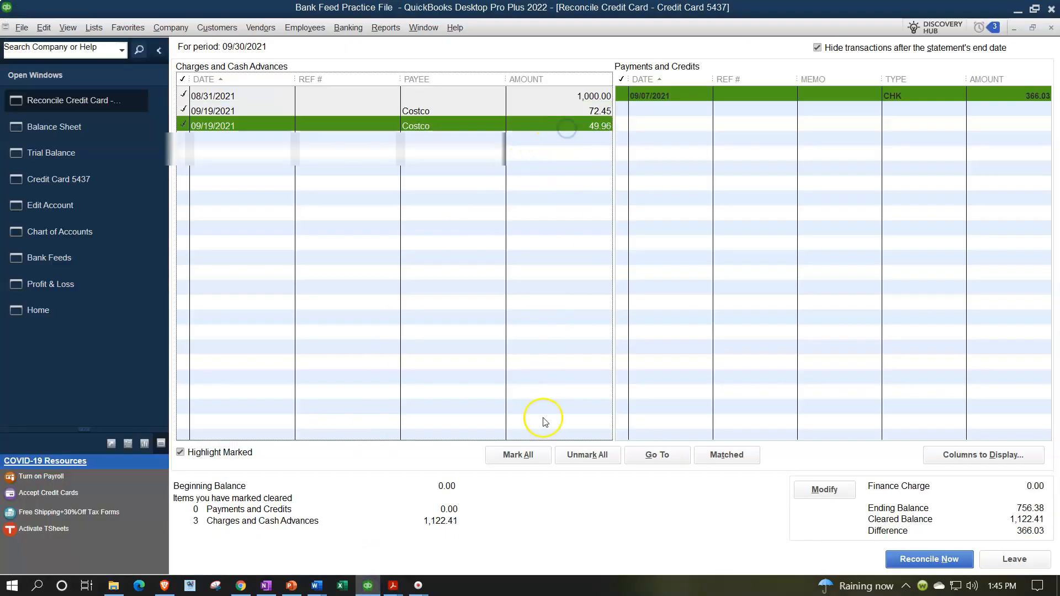
pyautogui.click(393, 585)
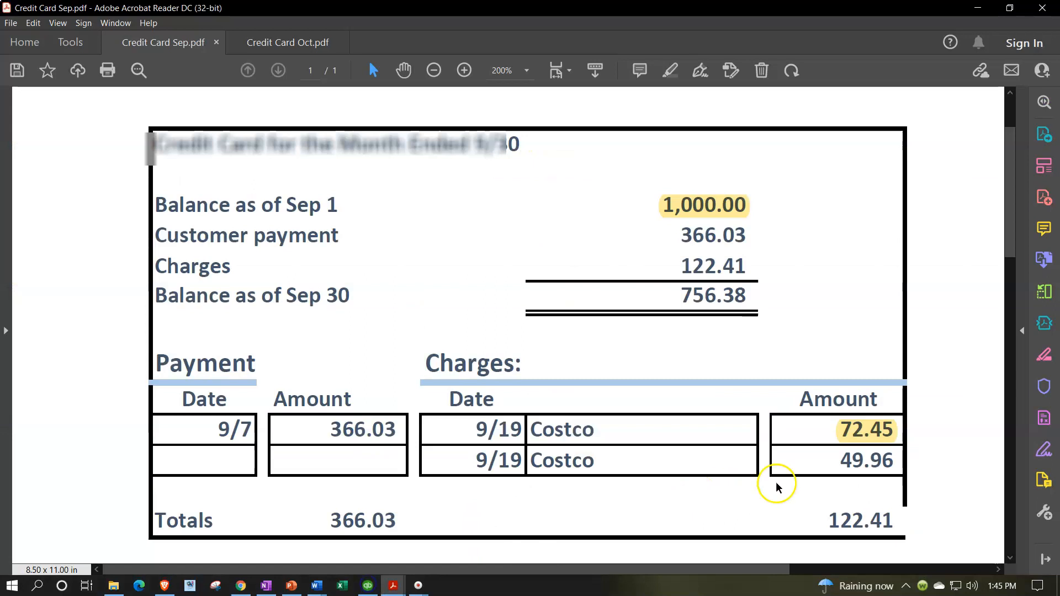
pyautogui.moveTo(839, 461); pyautogui.dragTo(896, 461)
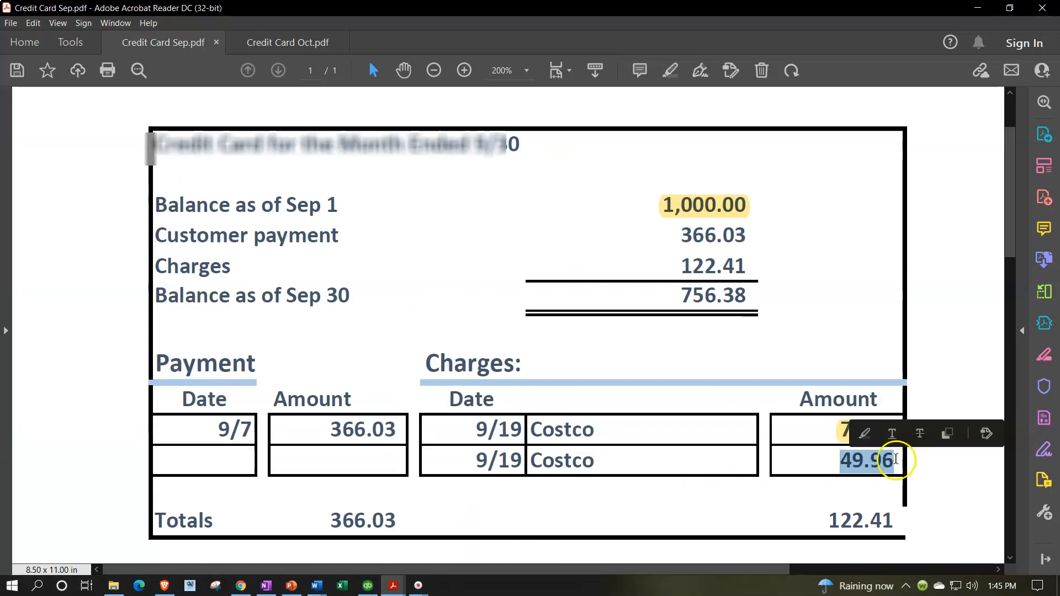
pyautogui.click(866, 433)
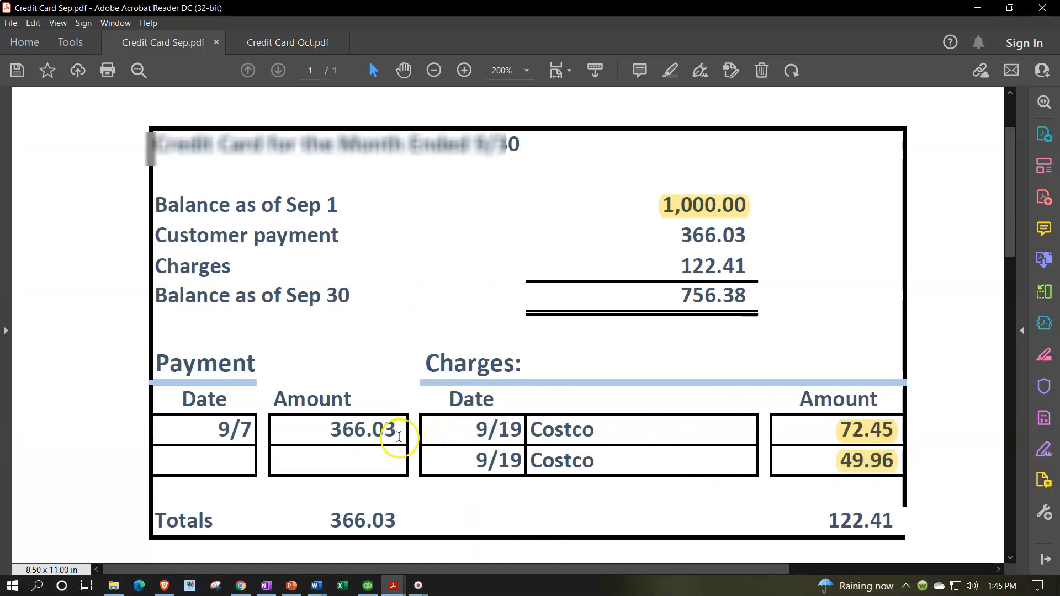
# Mark the 09/07/2021 payment of 366.03 as cleared.
pyautogui.click(368, 585)
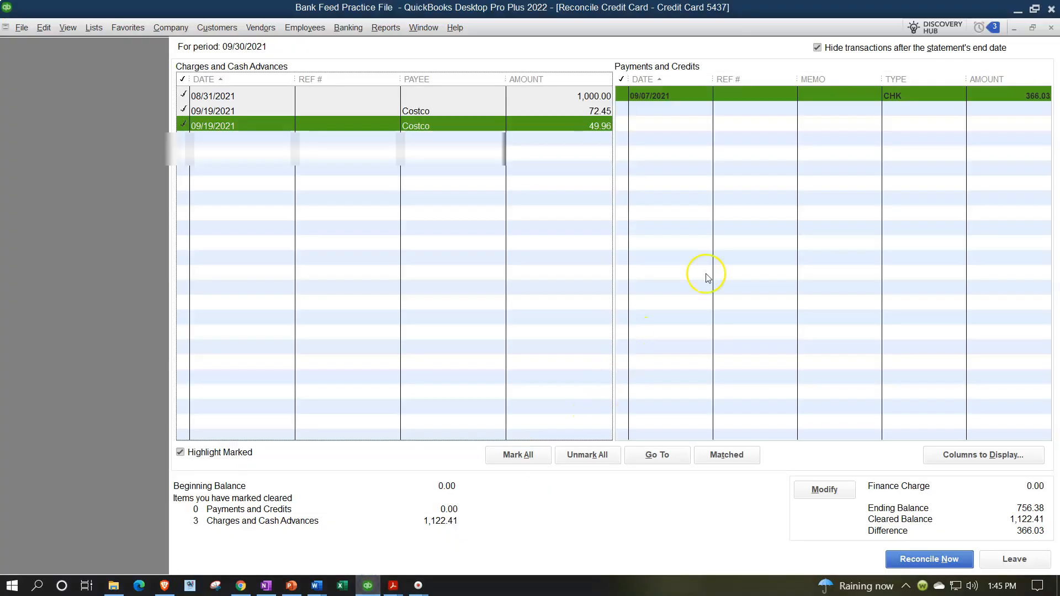
pyautogui.click(927, 97)
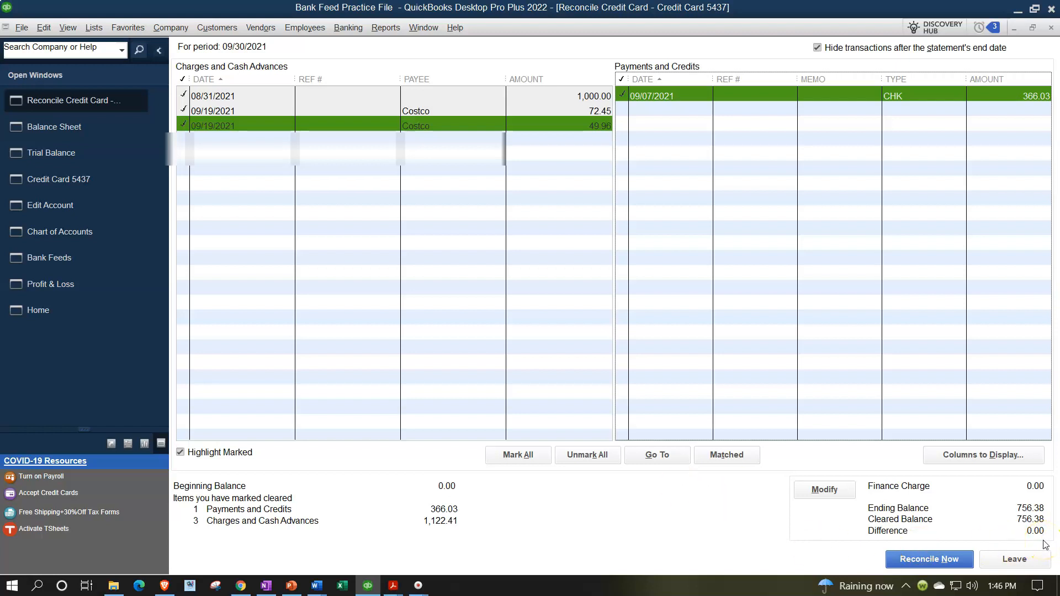
# Reconcile now and choose to enter a bill for payment later.
pyautogui.click(944, 559)
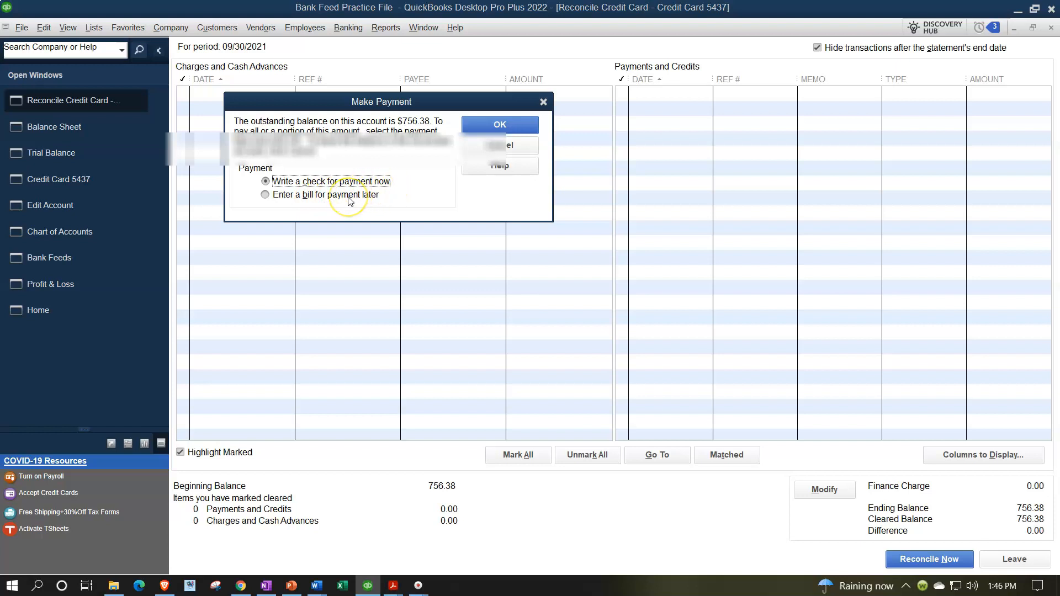
pyautogui.click(314, 200)
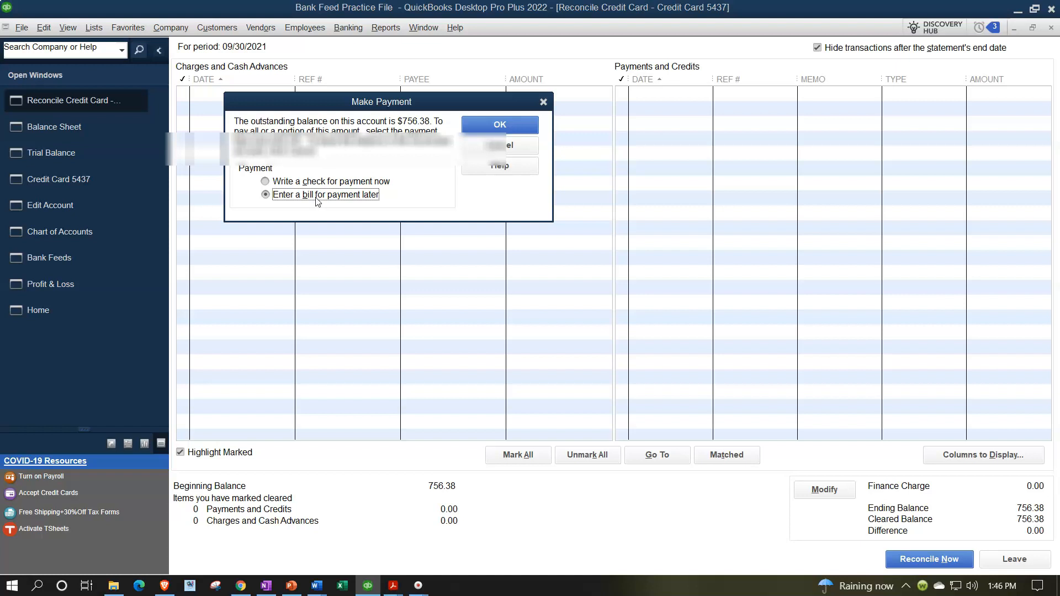
pyautogui.click(519, 128)
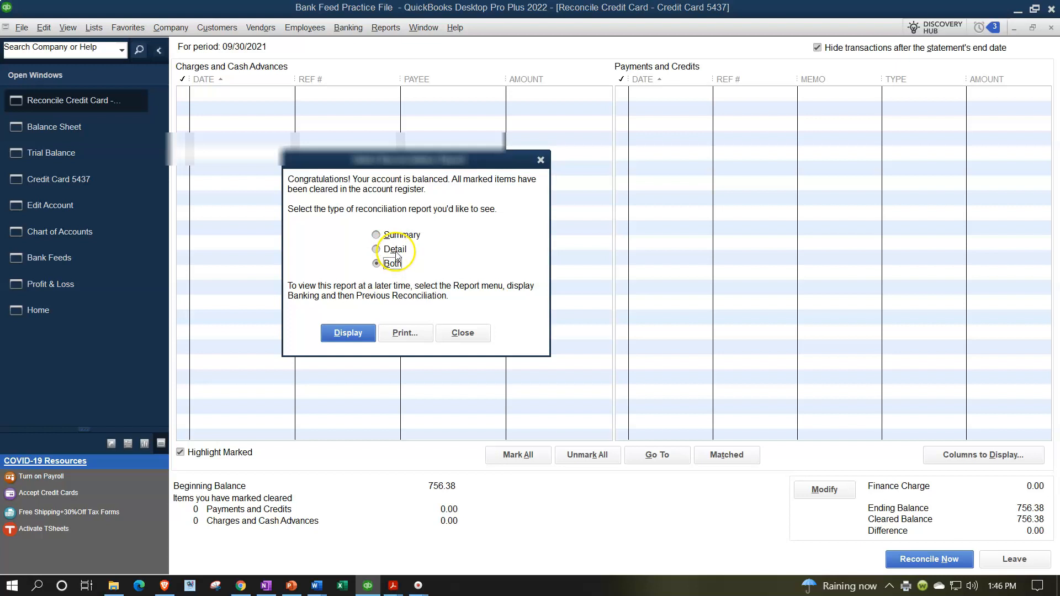
# Display both reconciliation reports and close the report notice.
pyautogui.click(356, 334)
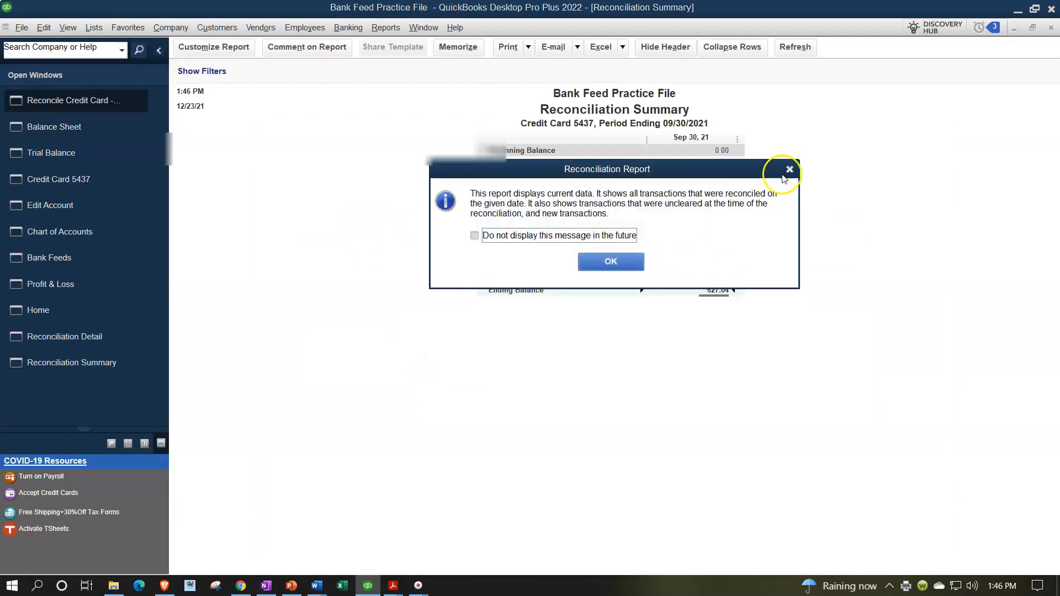
pyautogui.click(789, 168)
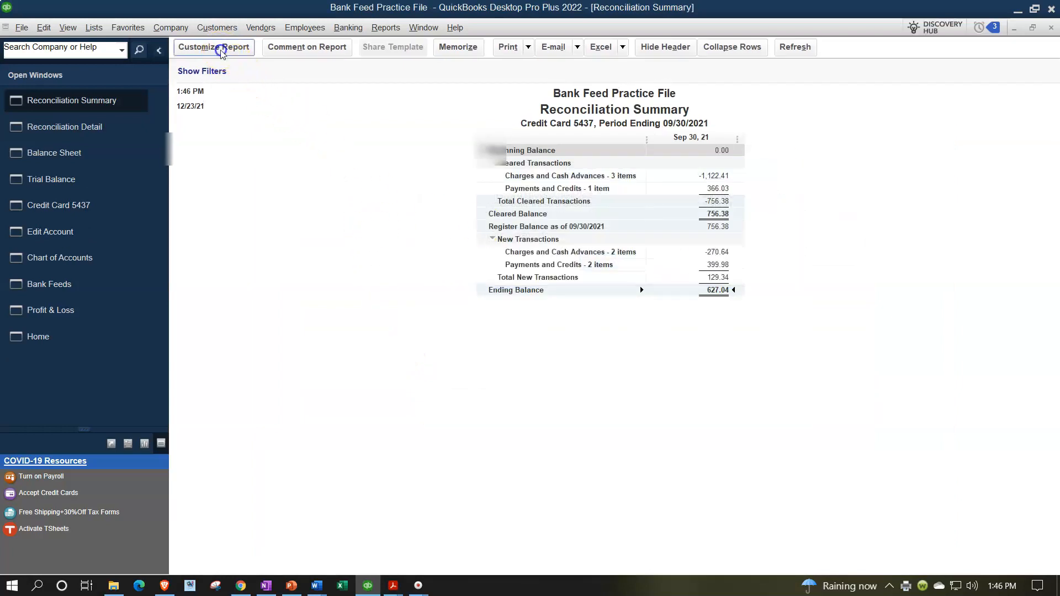
# Set the Reconciliation Summary's column labels font size to 14.
pyautogui.click(215, 47)
pyautogui.click(342, 47)
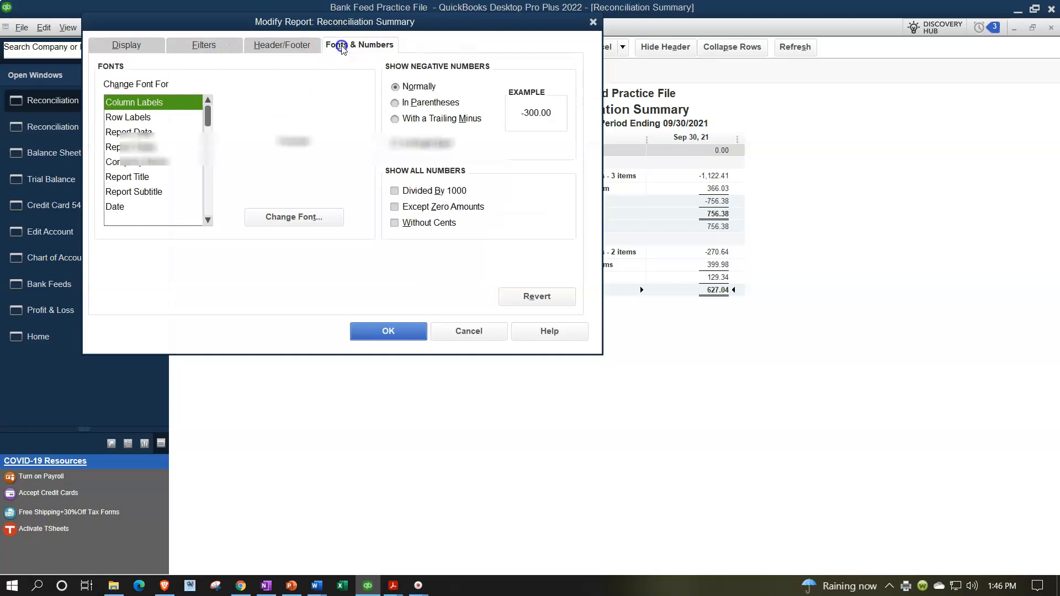
pyautogui.click(314, 218)
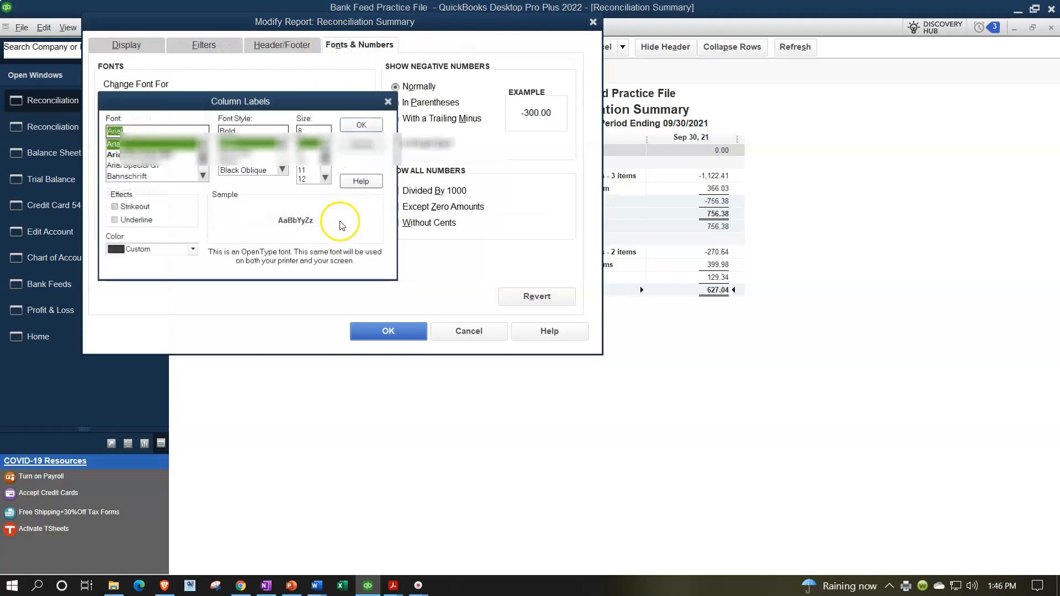
pyautogui.click(309, 179)
pyautogui.click(352, 125)
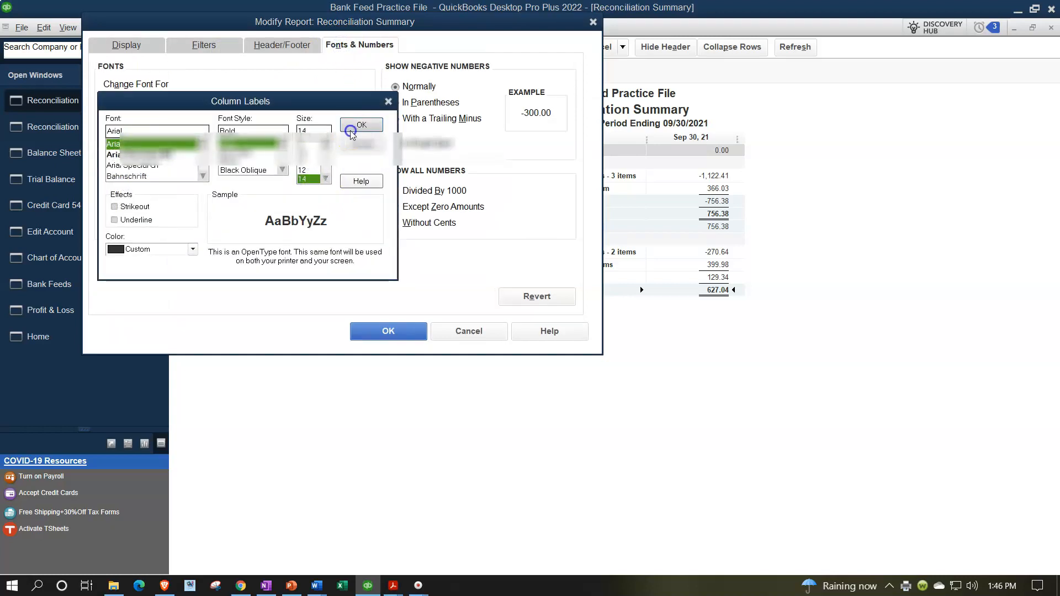
pyautogui.click(468, 177)
pyautogui.click(392, 333)
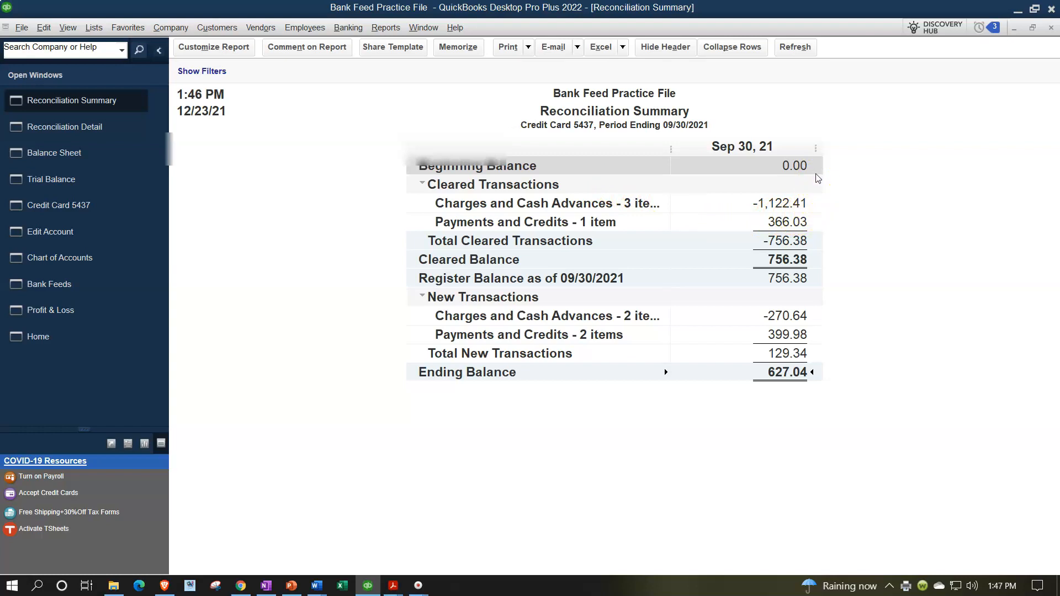
# Compare the Reconciliation Summary's cleared totals with the September statement.
pyautogui.click(811, 208)
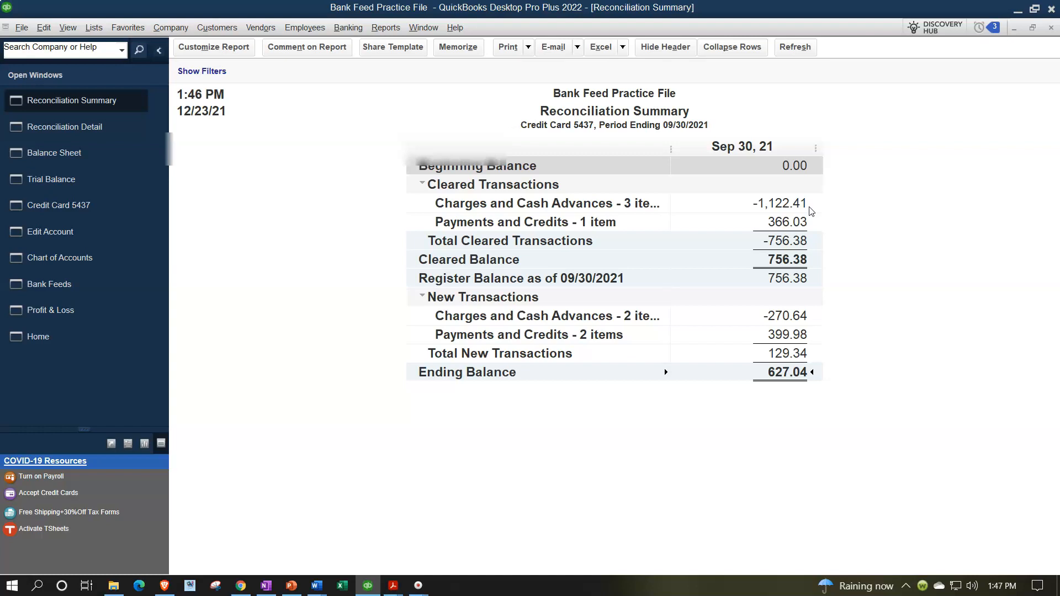
pyautogui.click(812, 238)
pyautogui.click(811, 258)
pyautogui.click(397, 591)
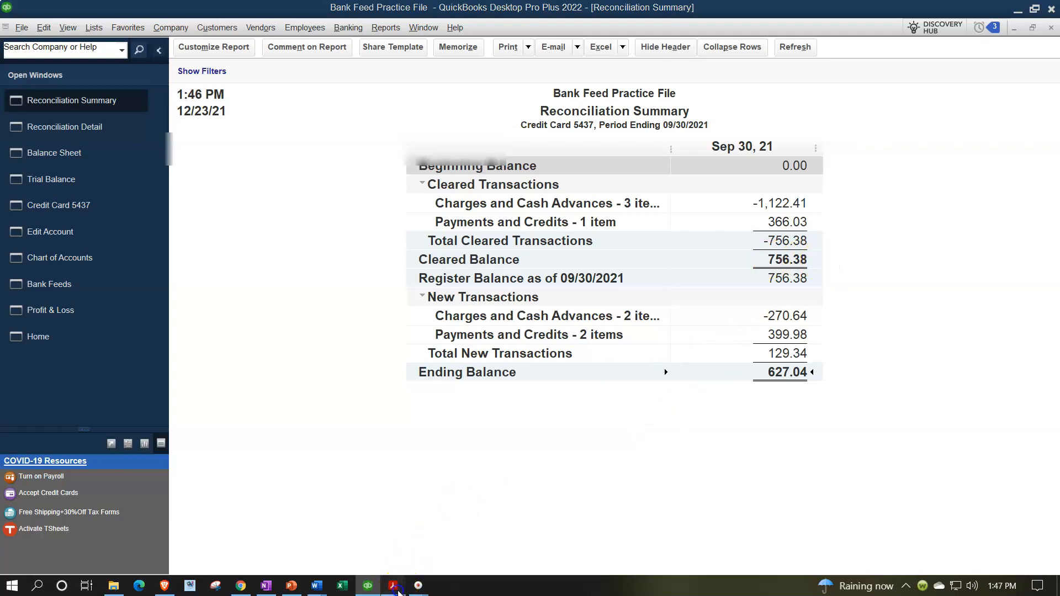
pyautogui.click(355, 546)
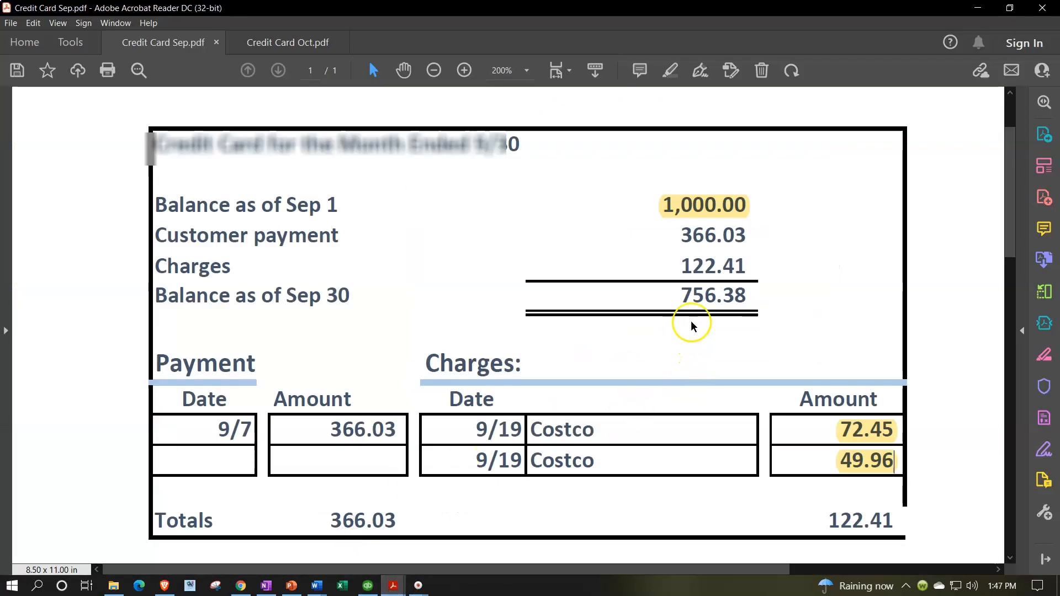
pyautogui.click(977, 7)
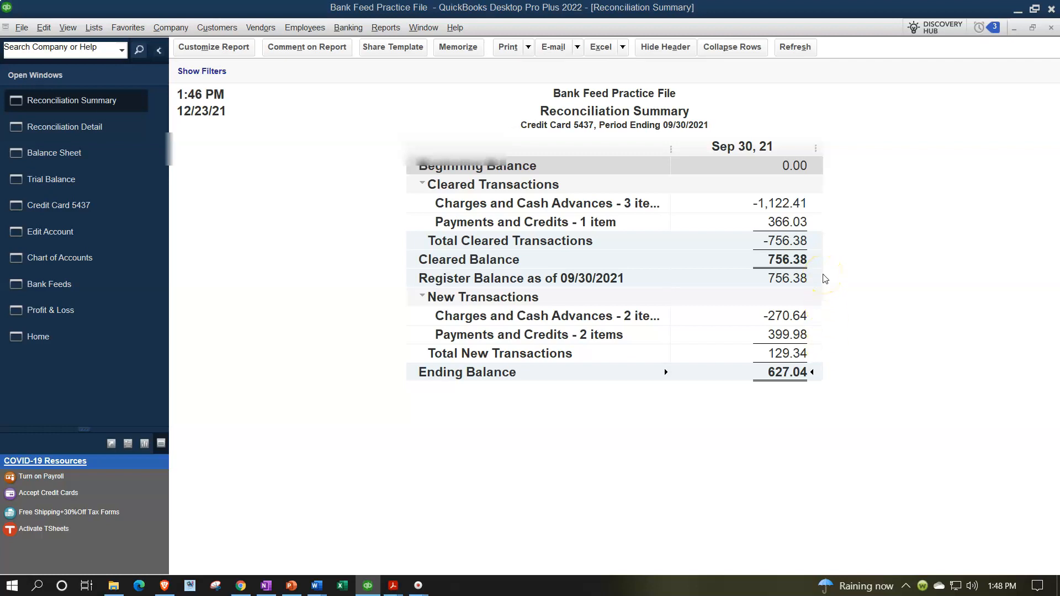
# Close the Reconciliation Summary and Reconciliation Detail report windows.
pyautogui.click(1051, 28)
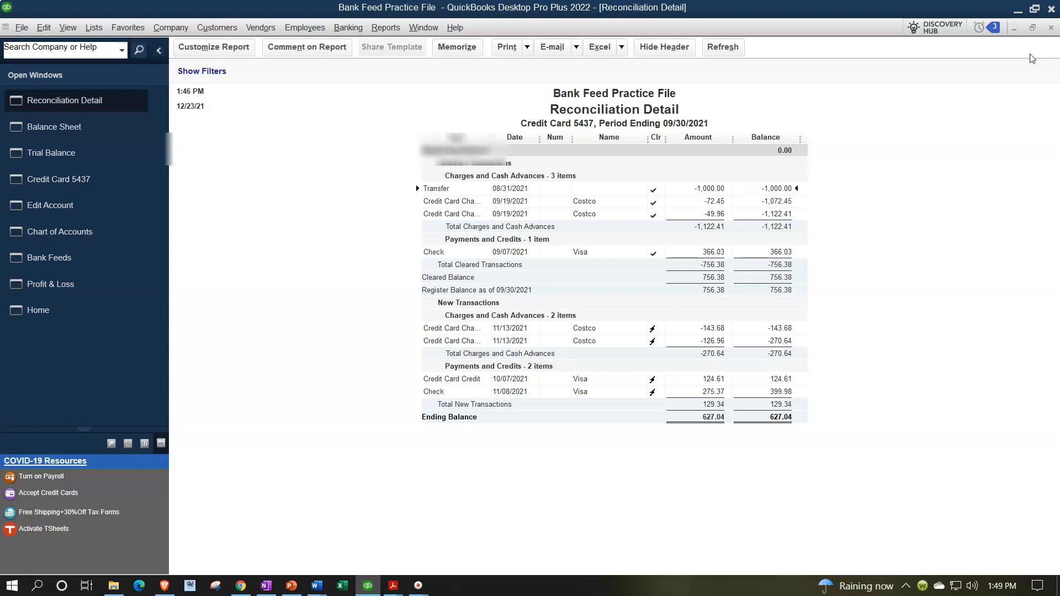
pyautogui.click(1050, 27)
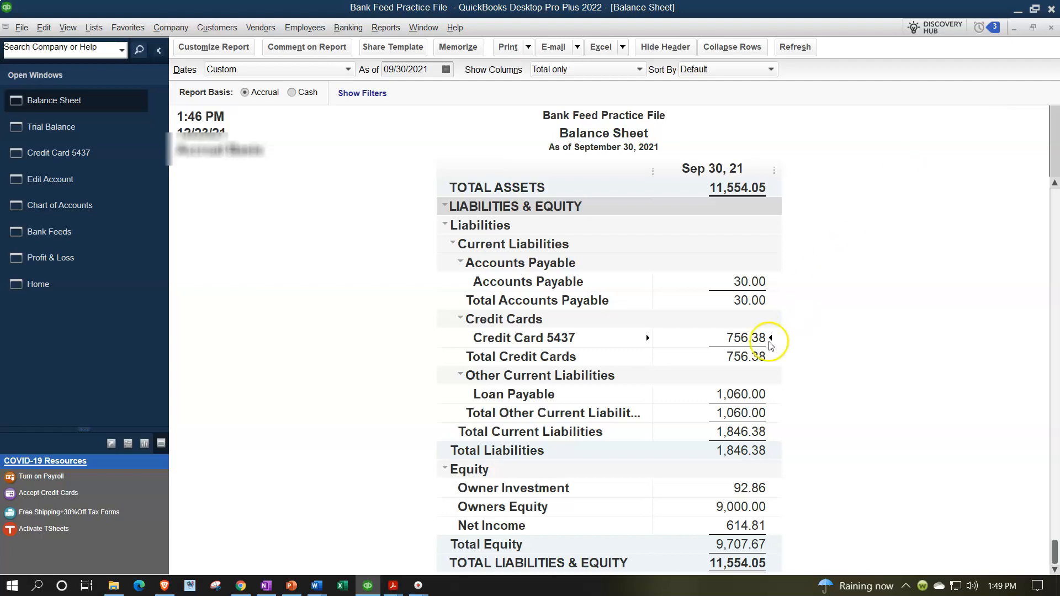
# Switch to the statement PDFs and review the September and October credit card statements against the Balance Sheet.
pyautogui.click(397, 590)
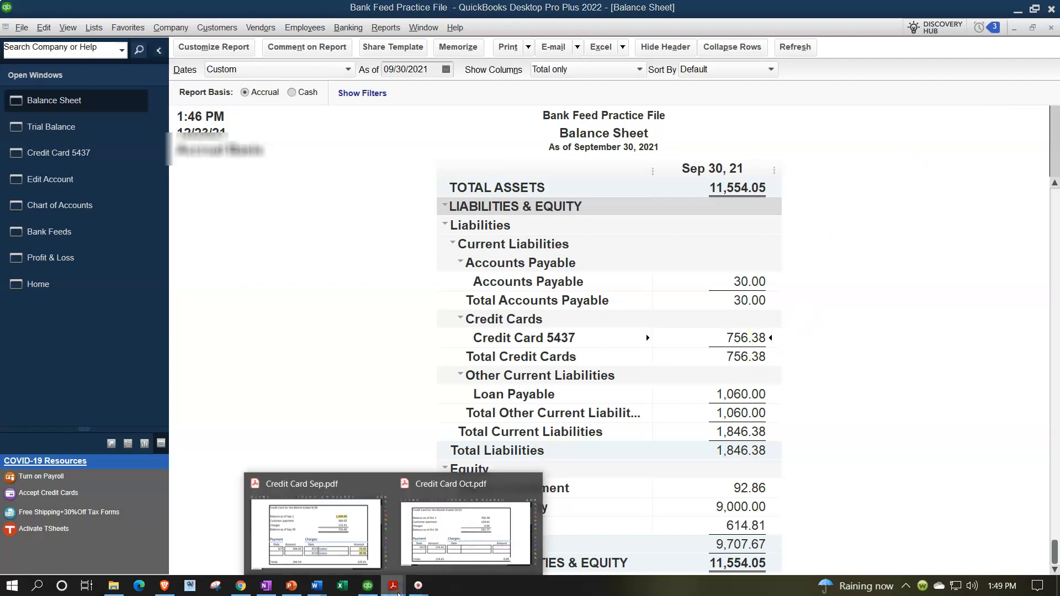
pyautogui.click(439, 522)
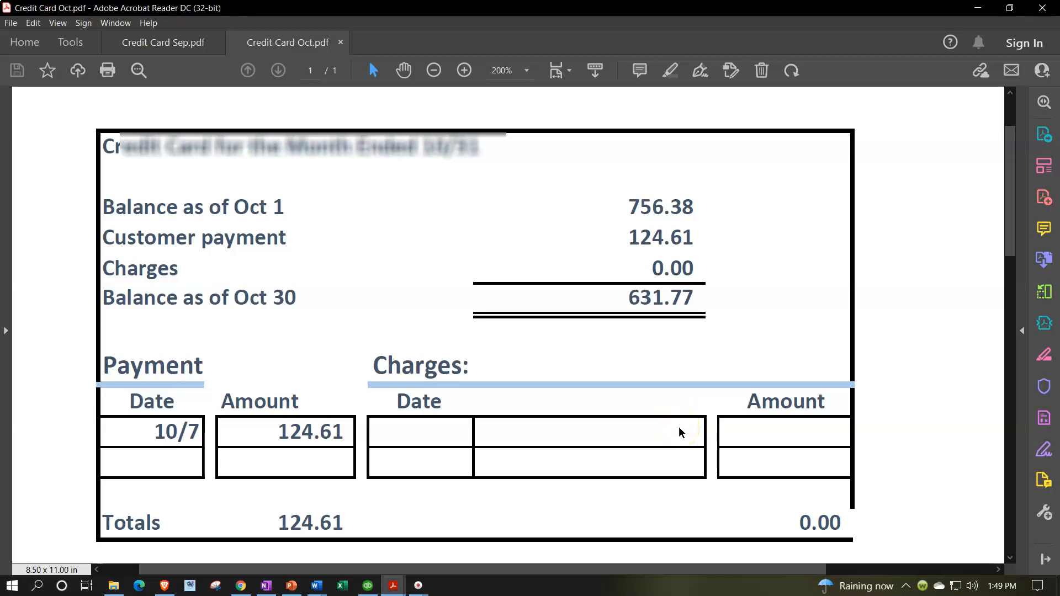
pyautogui.click(204, 57)
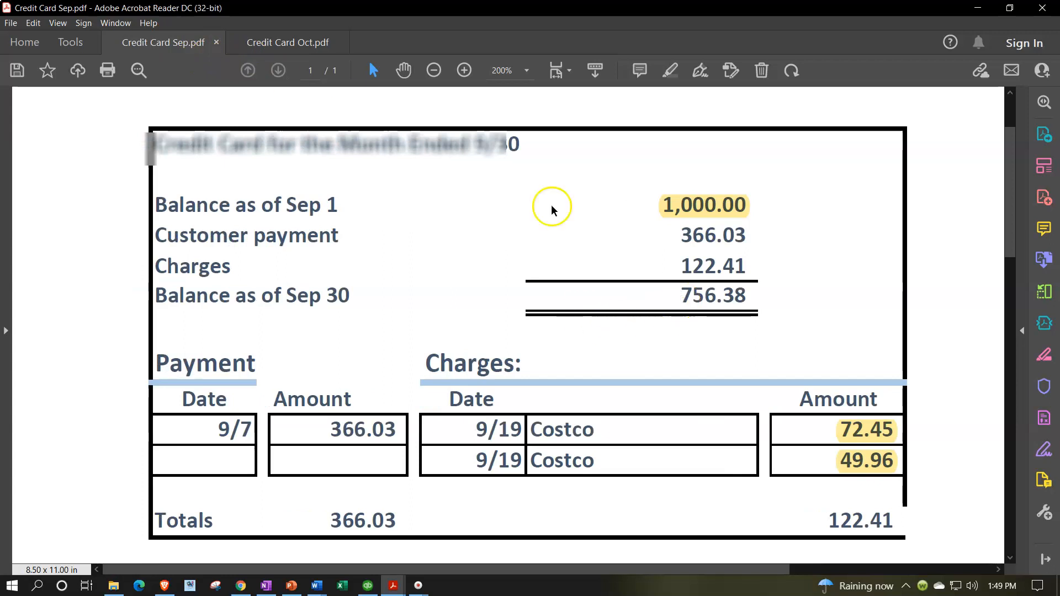
pyautogui.click(310, 42)
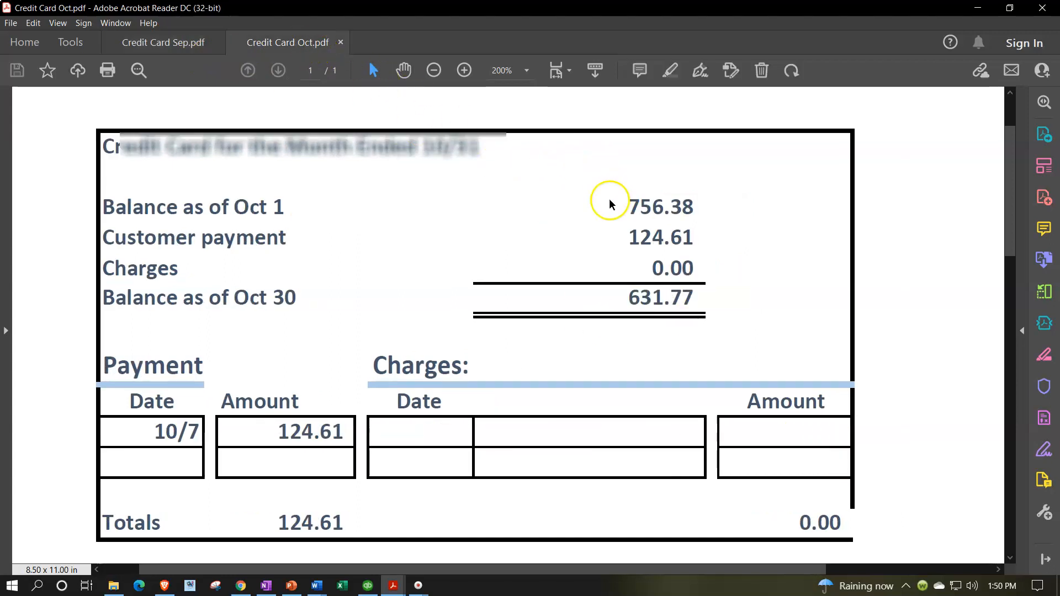